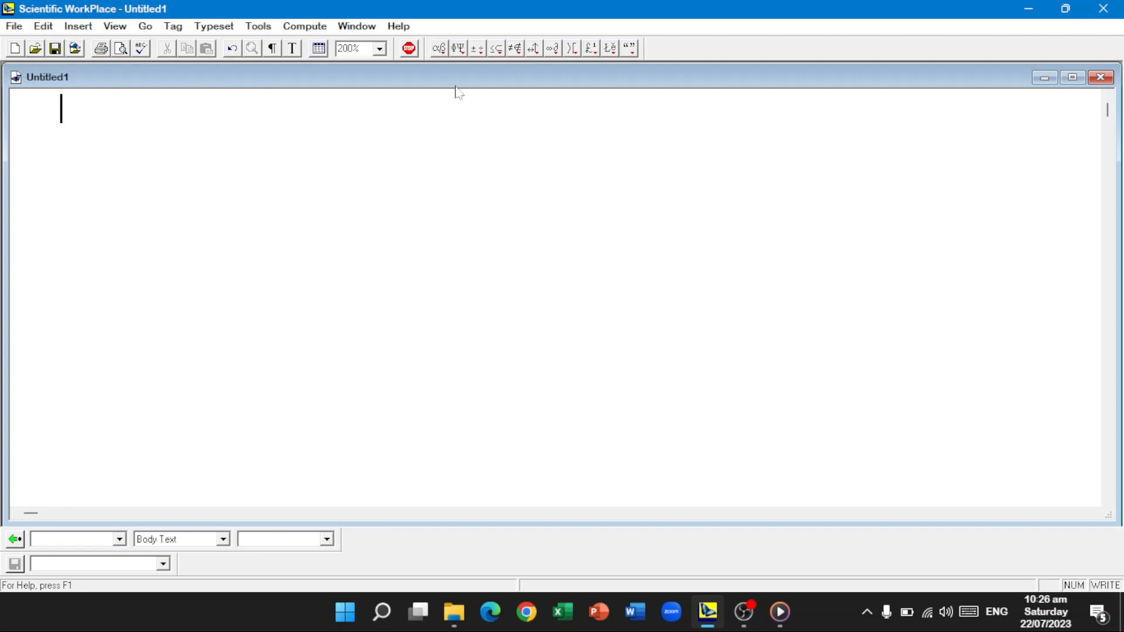
Write the equation α + β + γ = 180° using Greek letter symbols and the degree sign.
{"action": "left_click", "coordinate": [440, 48]}
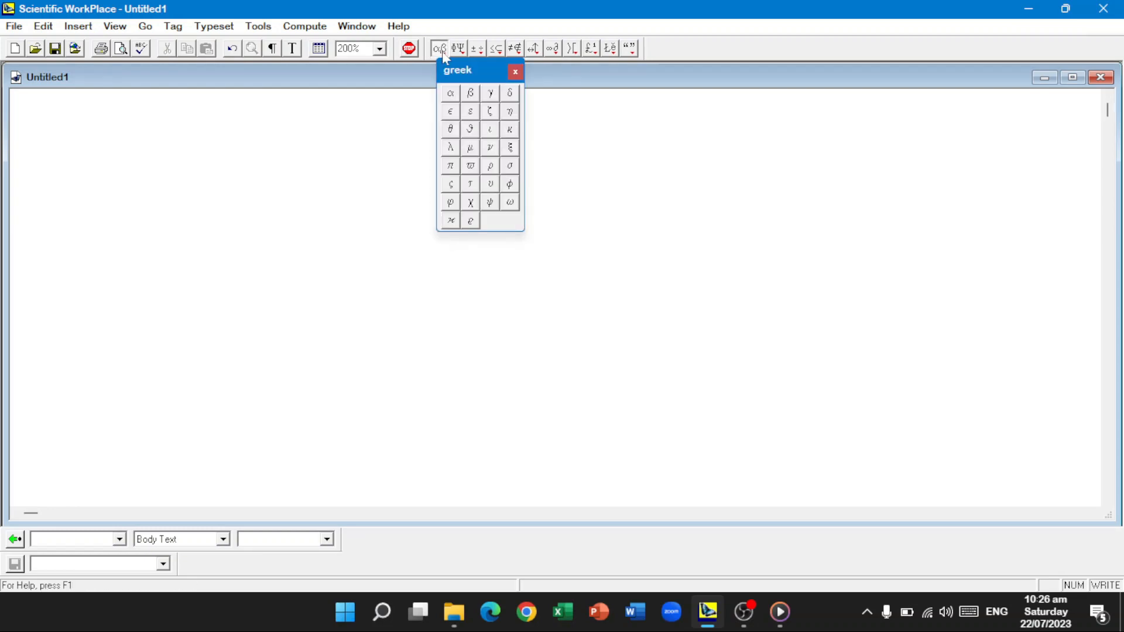
{"action": "left_click", "coordinate": [453, 94]}
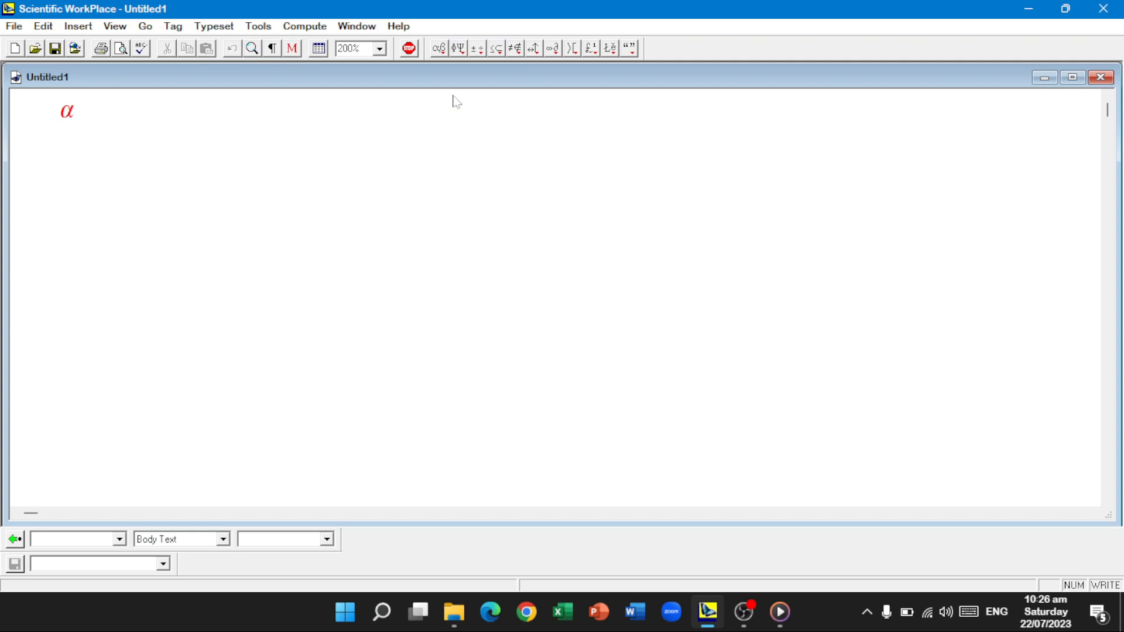
{"action": "type", "text": "+"}
{"action": "key", "text": "ctrl+g"}
{"action": "key", "text": "b"}
{"action": "type", "text": "+"}
{"action": "key", "text": "ctrl+g"}
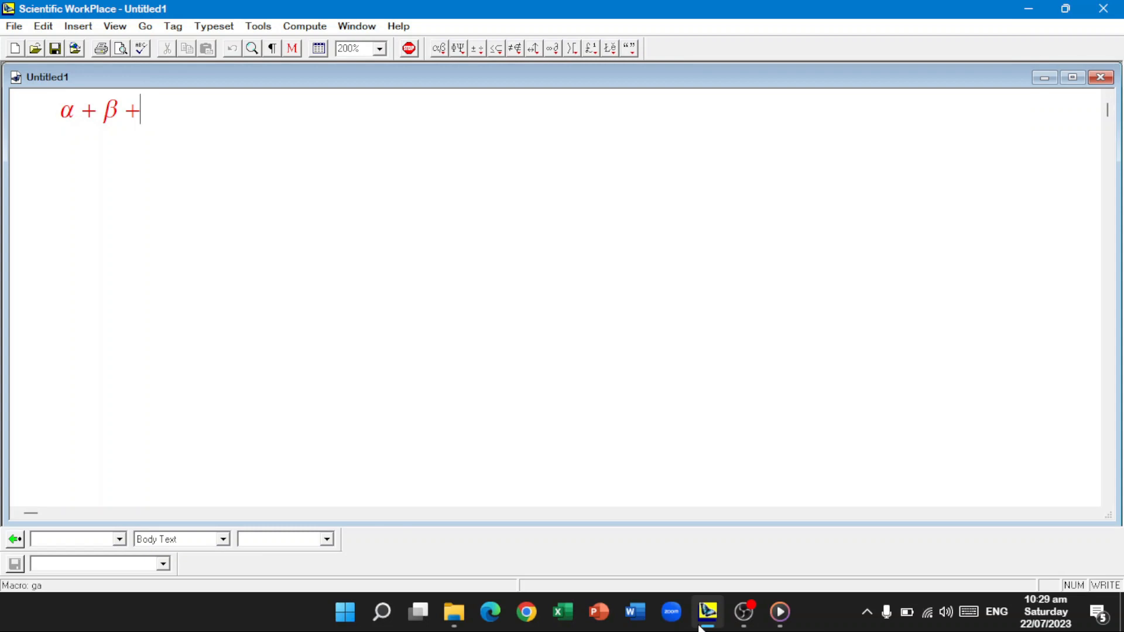
{"action": "key", "text": "g"}
{"action": "type", "text": "= 180"}
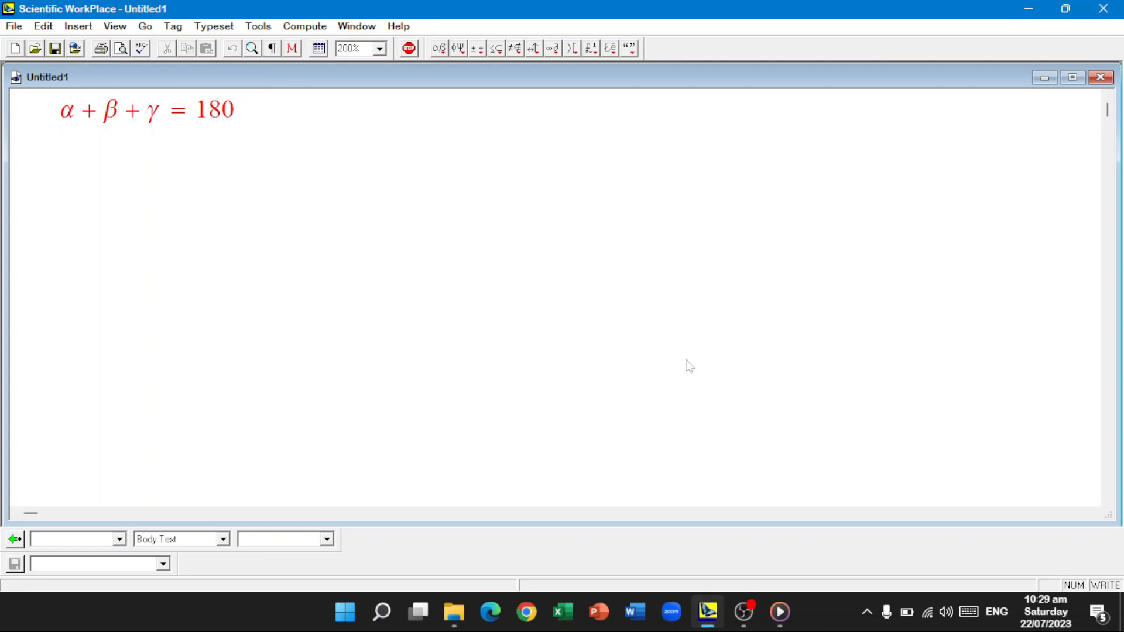
{"action": "left_click", "coordinate": [588, 53]}
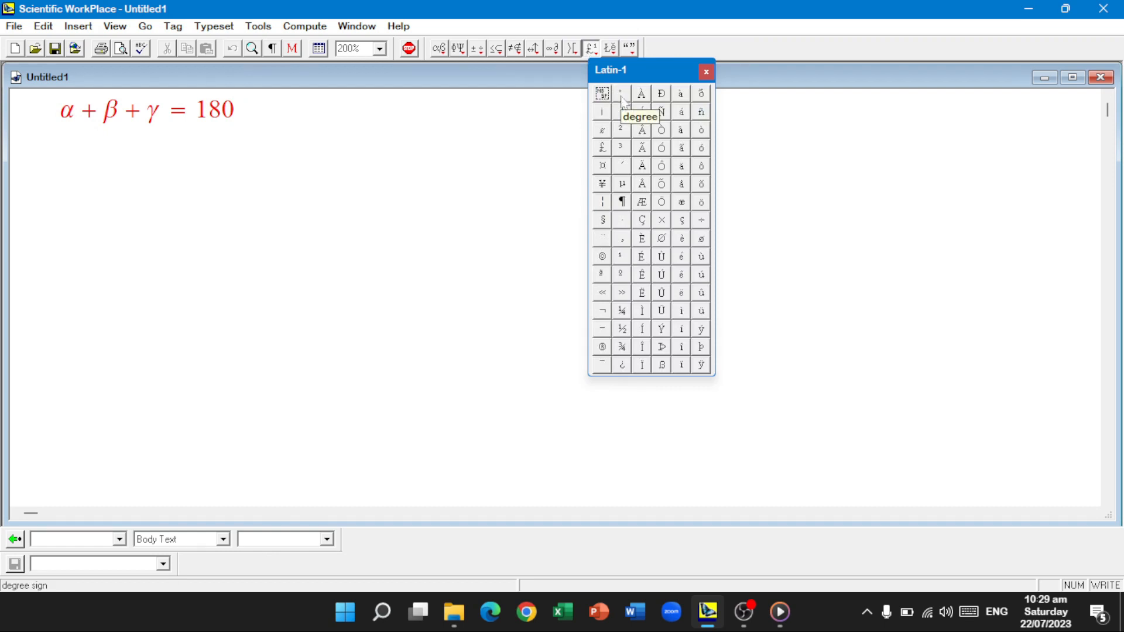
{"action": "left_click", "coordinate": [622, 97]}
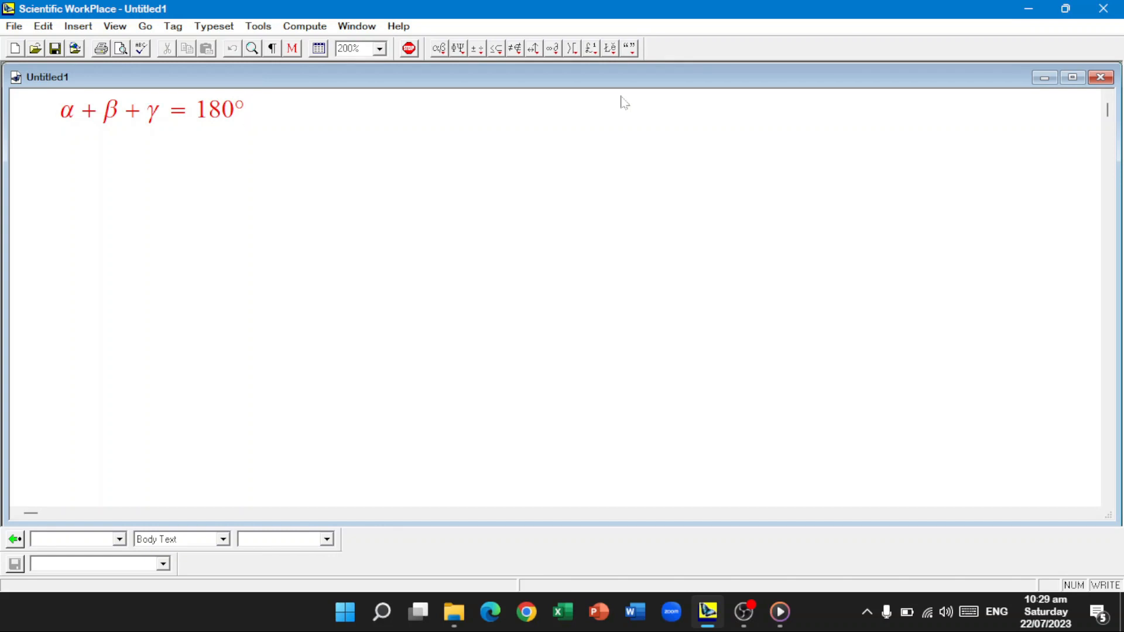
Open the Character Properties for the symbol just before 180 in the equation, and close them without applying an accent.
{"action": "left_click", "coordinate": [171, 115]}
{"action": "left_click", "coordinate": [195, 118]}
{"action": "double_click", "coordinate": [195, 117]}
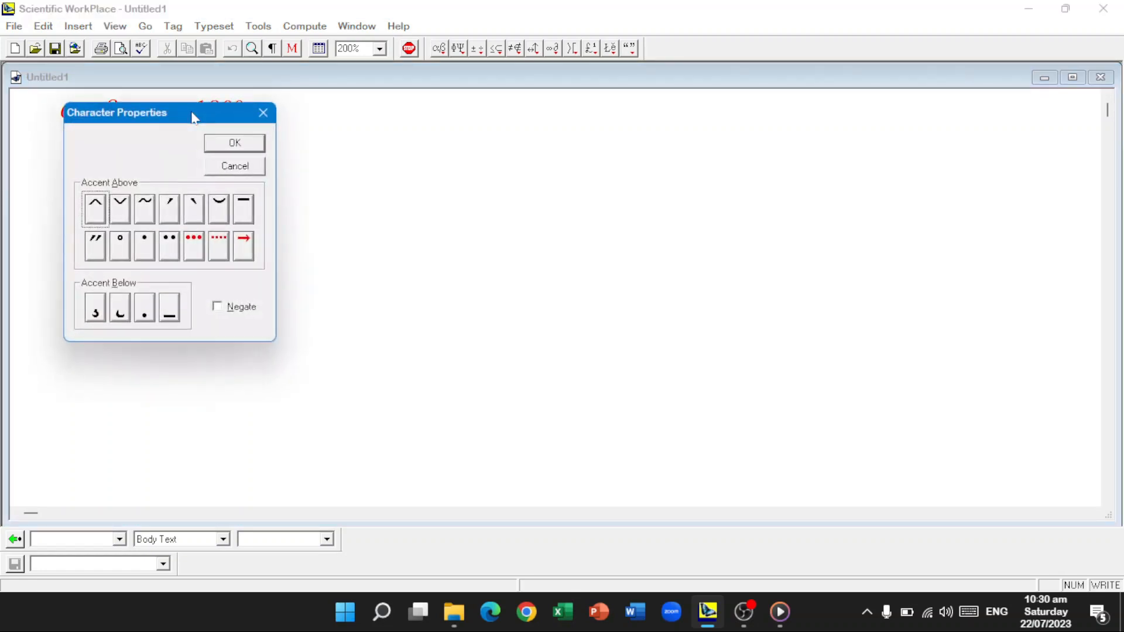
{"action": "left_click", "coordinate": [262, 113]}
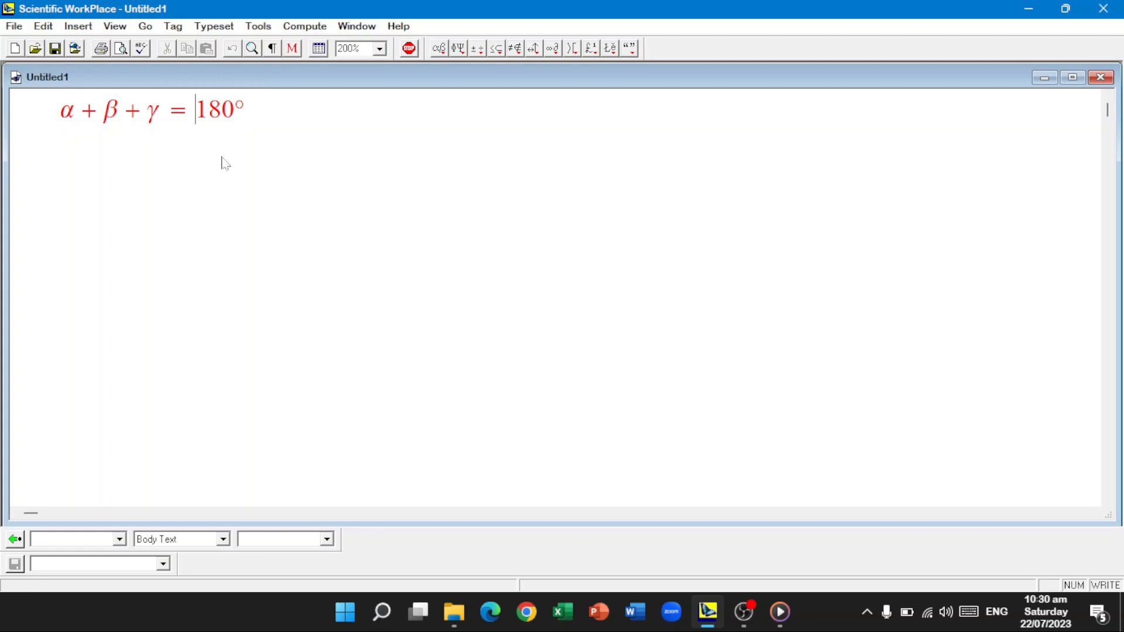
Delete the whole equation from the document and switch back to text mode.
{"action": "key", "text": "ctrl+a"}
{"action": "key", "text": "Delete"}
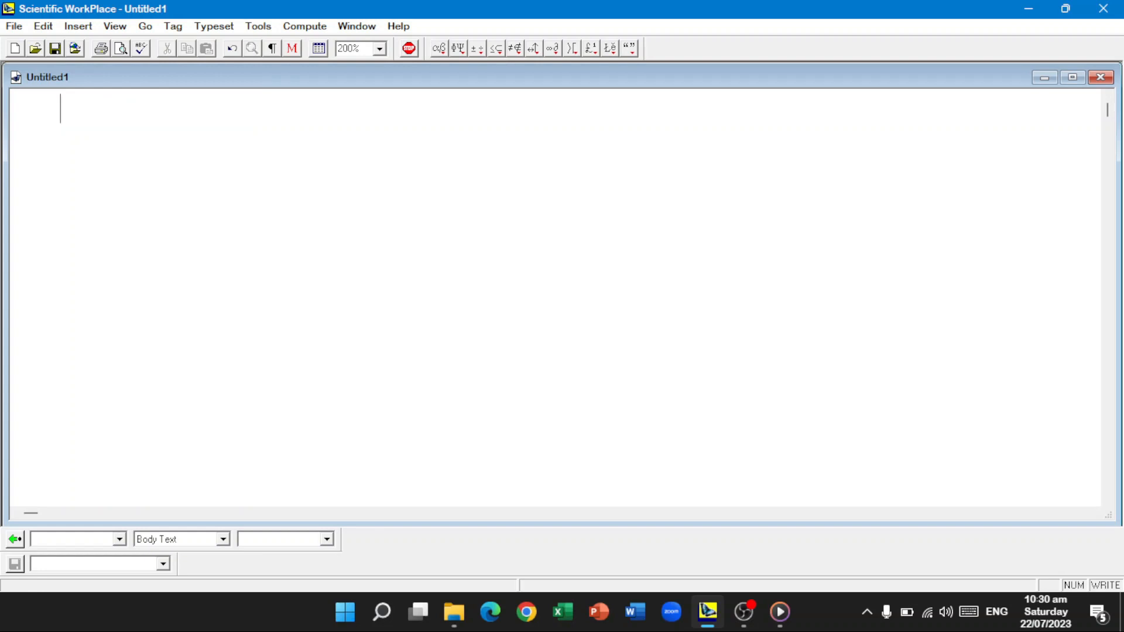
{"action": "key", "text": "ctrl+t"}
{"action": "left_click", "coordinate": [14, 27]}
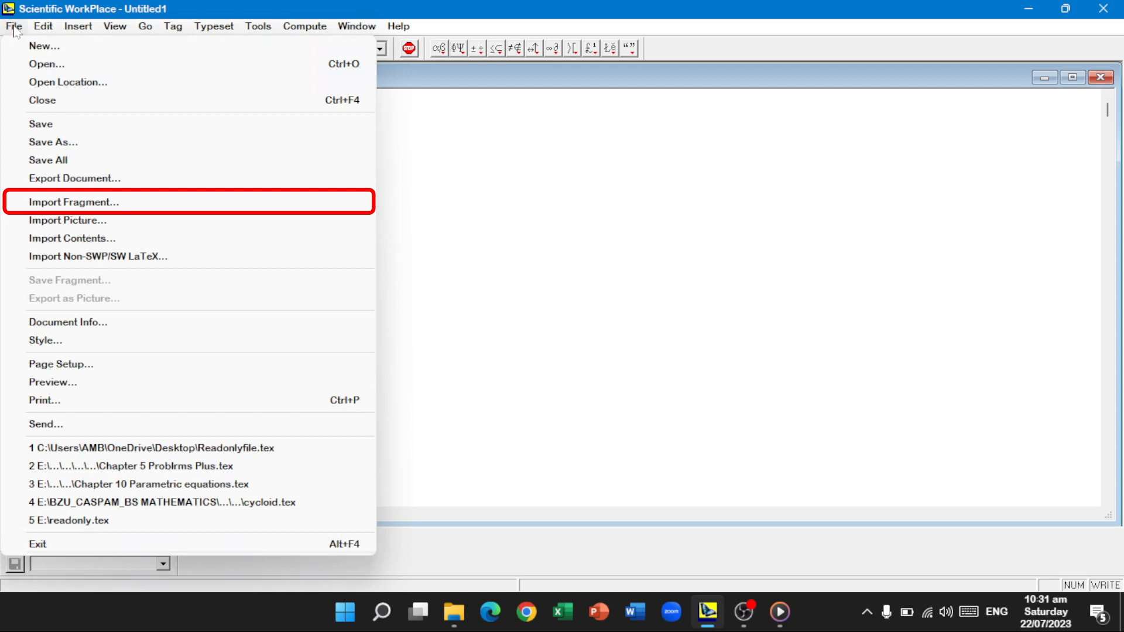
{"action": "left_click", "coordinate": [14, 27]}
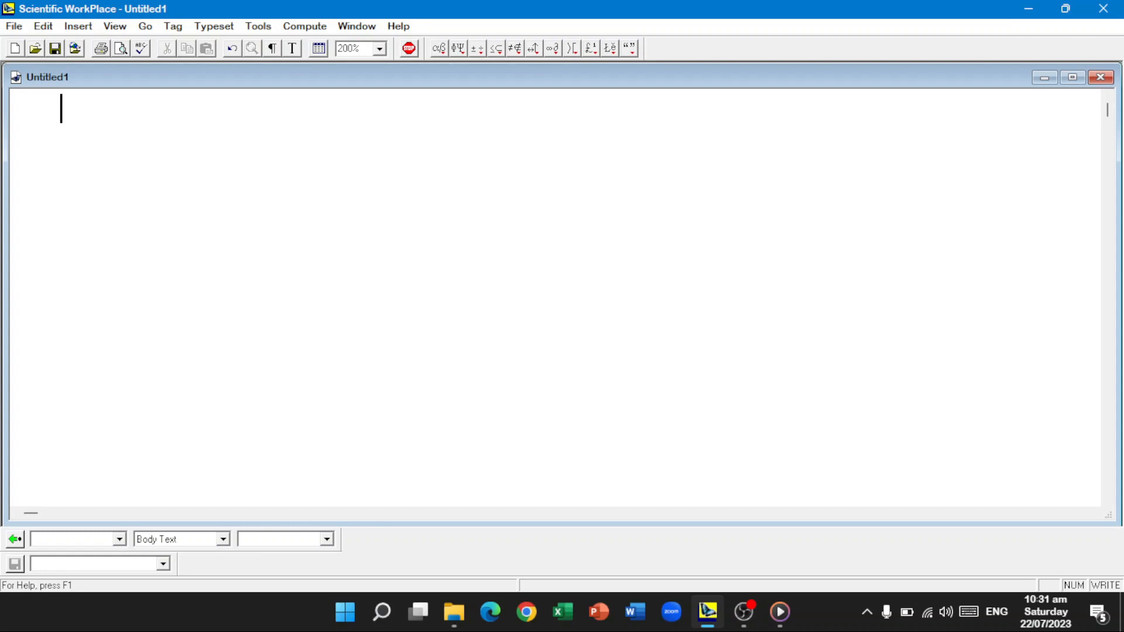
Insert the predefined Error function fragment into the blank document.
{"action": "left_click", "coordinate": [164, 564]}
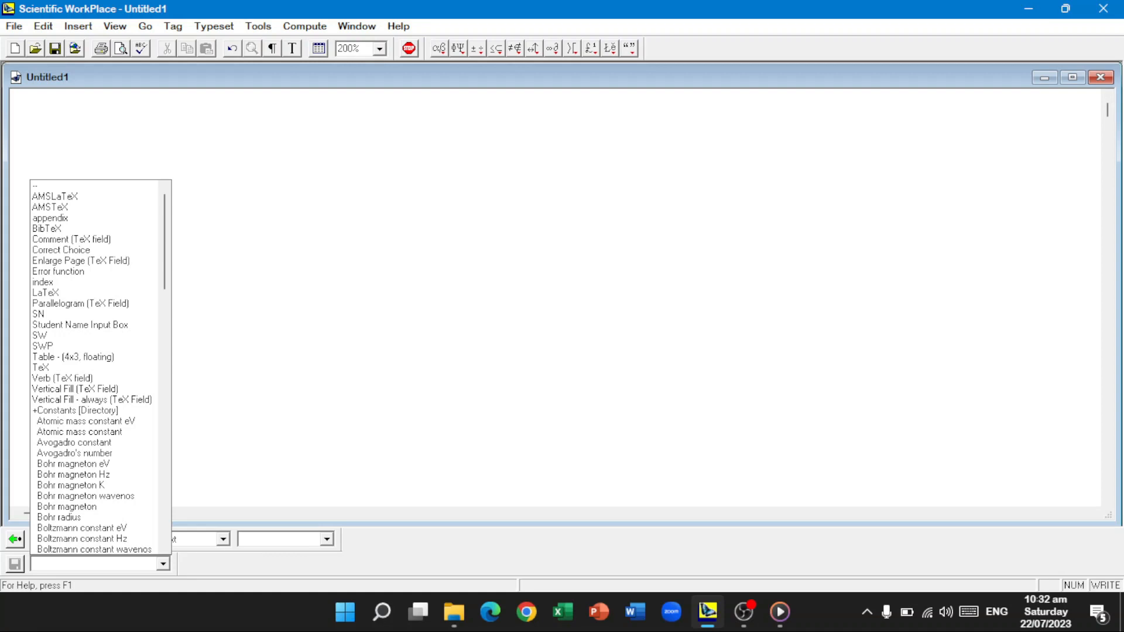
{"action": "mouse_move", "coordinate": [164, 241]}
{"action": "left_mouse_down"}
{"action": "mouse_move", "coordinate": [164, 406]}
{"action": "mouse_move", "coordinate": [165, 240]}
{"action": "left_mouse_up"}
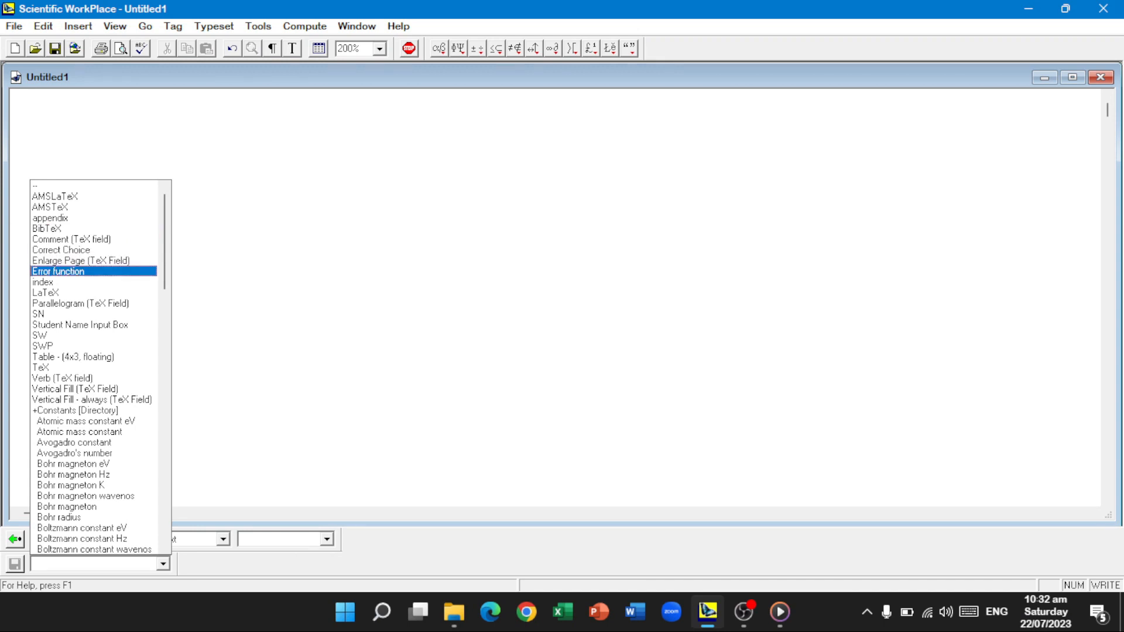
{"action": "left_click", "coordinate": [84, 271]}
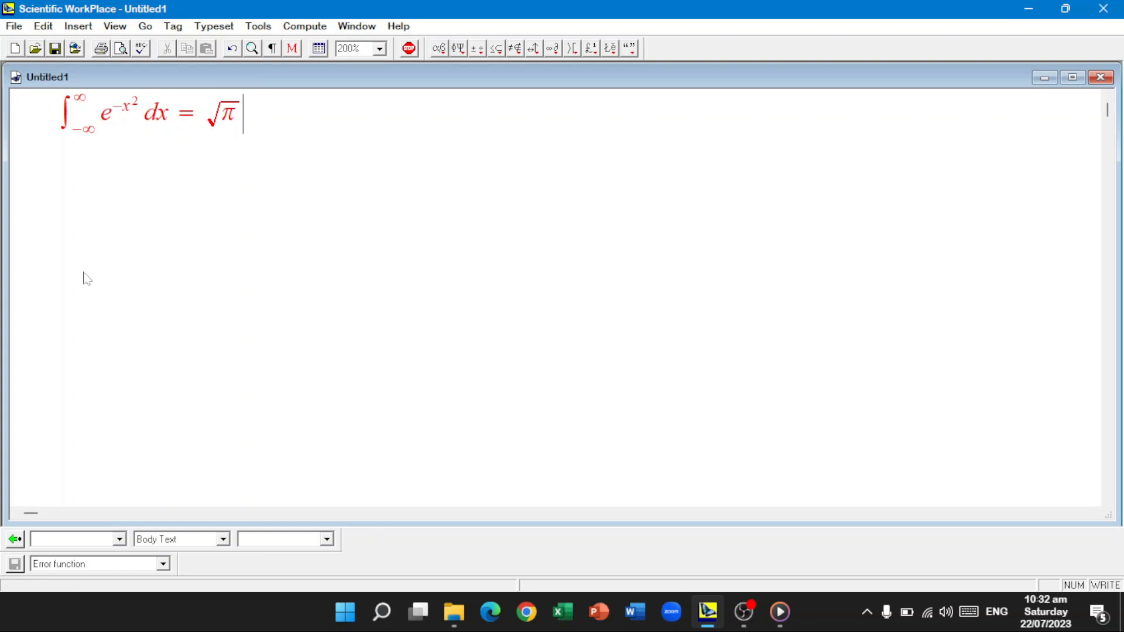
Start a new line below the integral and insert the fragment sw by its name.
{"action": "key", "text": "Return"}
{"action": "key", "text": "F12"}
{"action": "type", "text": "sw"}
{"action": "key", "text": "Return"}
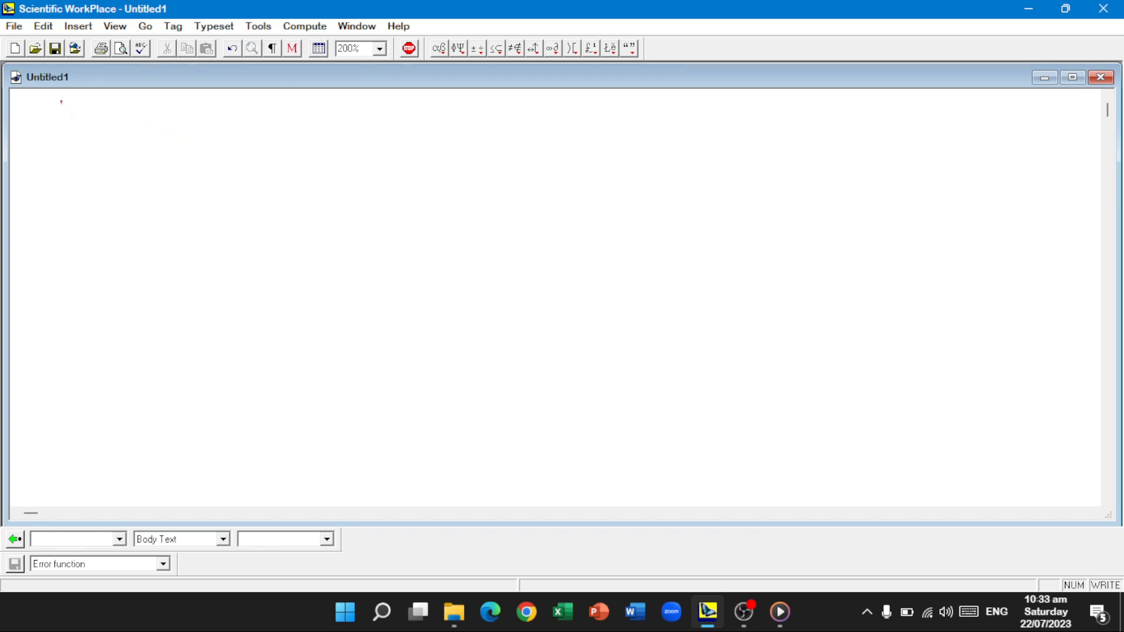
Switch to text mode and write the sentence "This is a fragment.".
{"action": "key", "text": "ctrl+t"}
{"action": "type", "text": "This is a fr"}
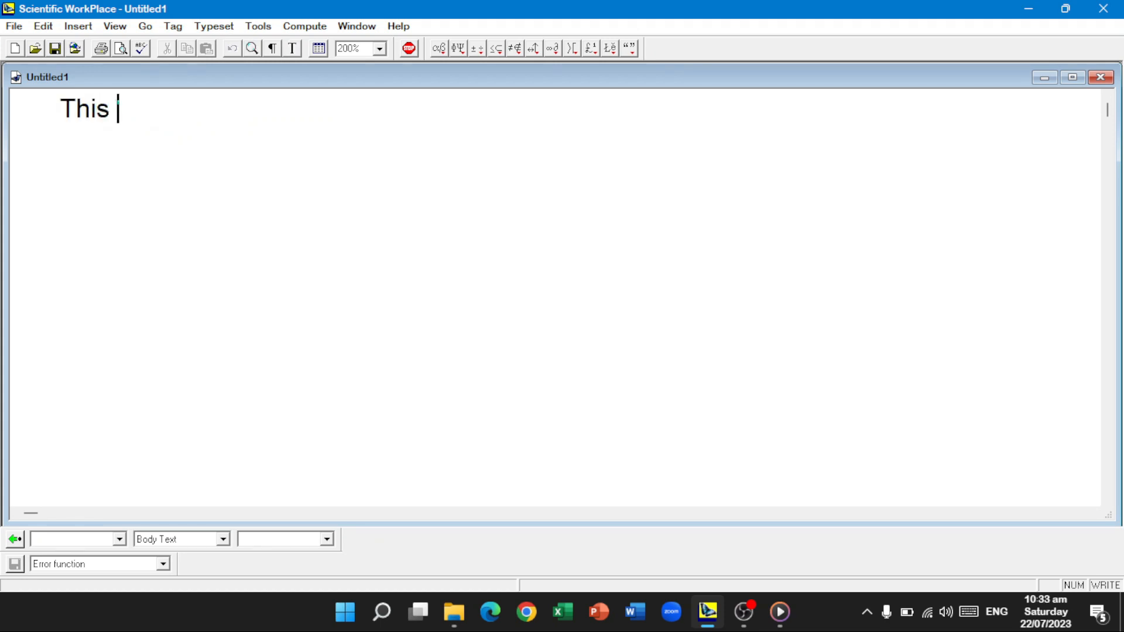
{"action": "type", "text": "a"}
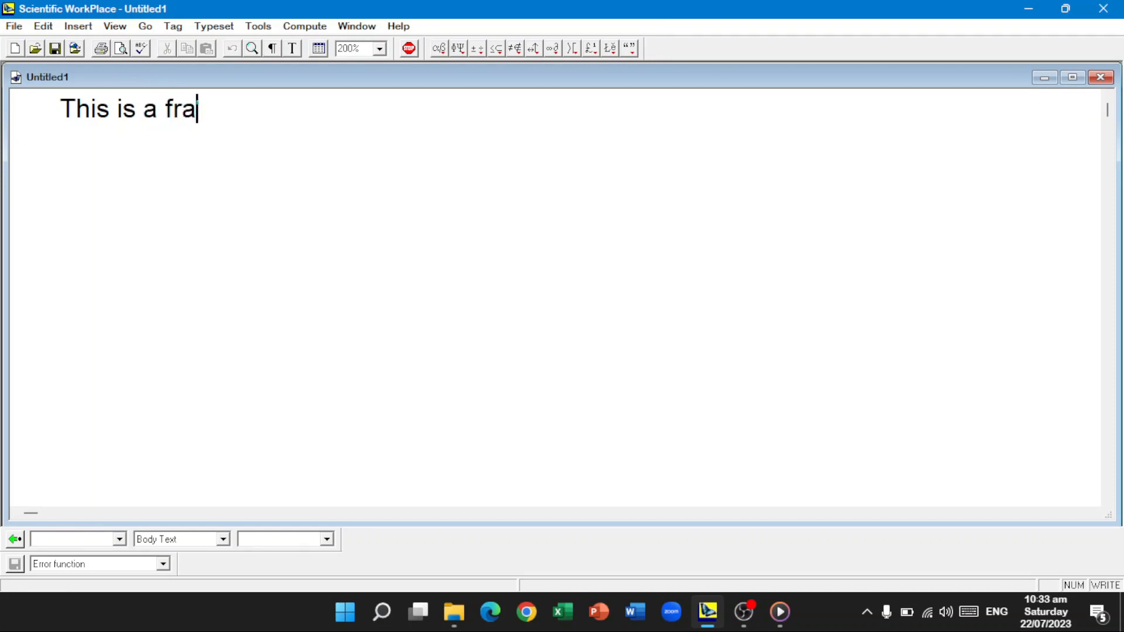
{"action": "type", "text": "gment."}
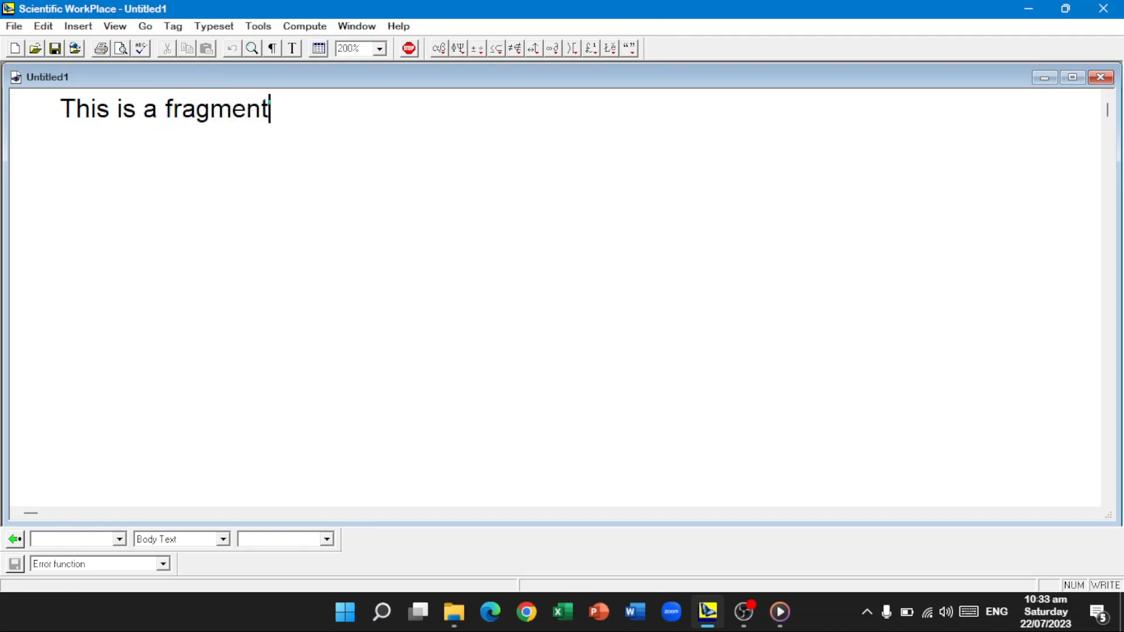
Save the sentence "This is a fragment." as a fragment file named test in the Frags folder.
{"action": "left_click", "coordinate": [26, 126]}
{"action": "left_click", "coordinate": [13, 27]}
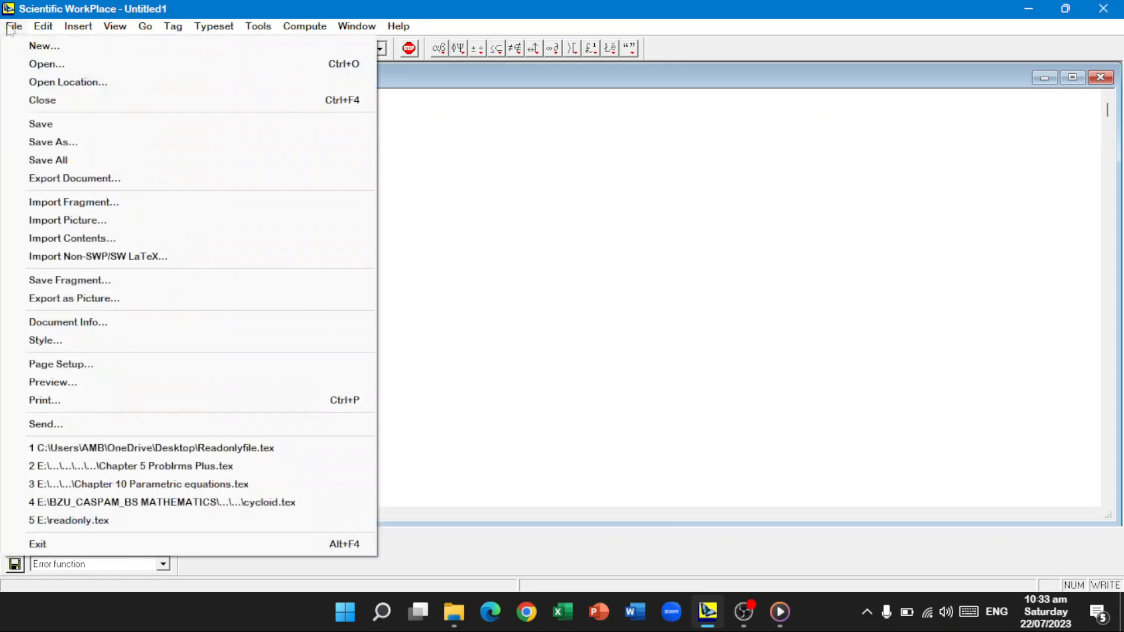
{"action": "left_click", "coordinate": [479, 283]}
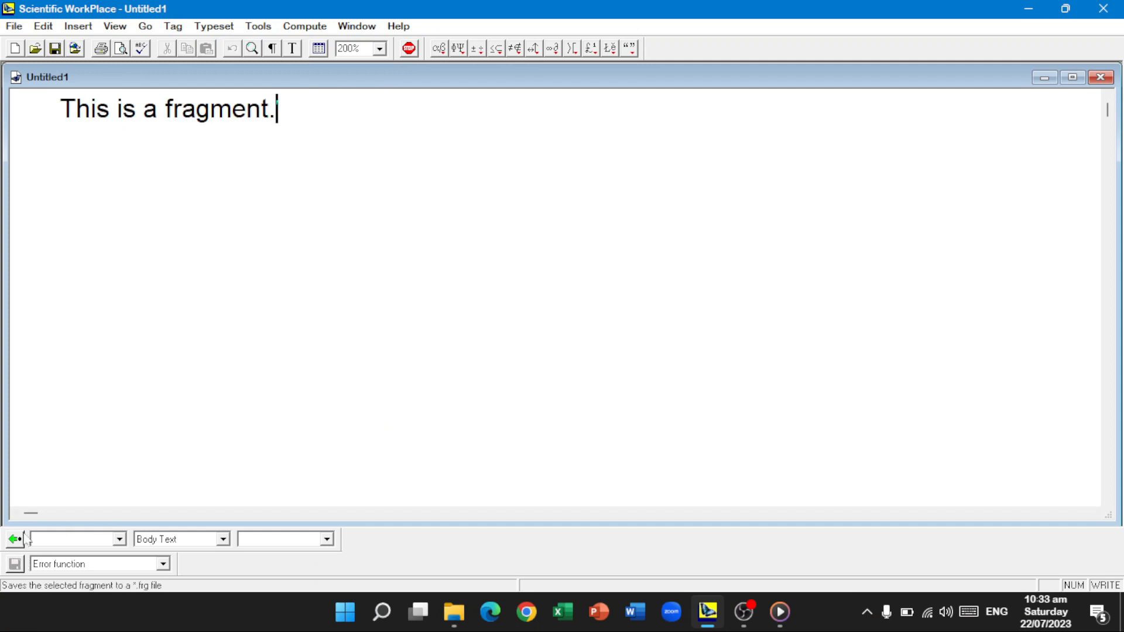
{"action": "left_click_drag", "start_coordinate": [61, 109], "coordinate": [305, 123]}
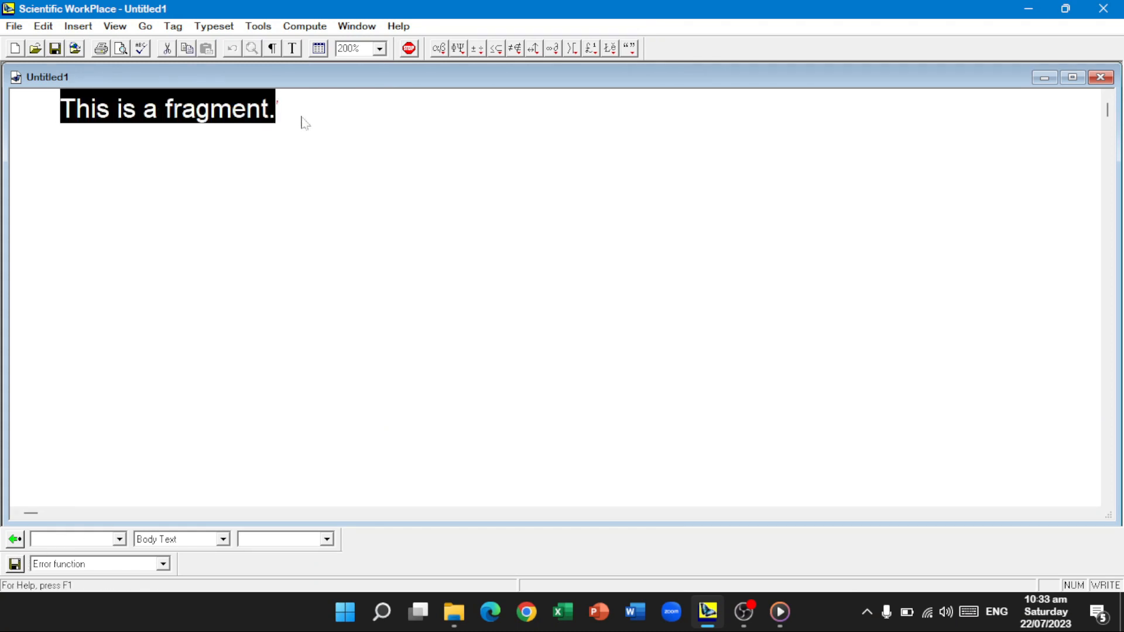
{"action": "left_click", "coordinate": [15, 564]}
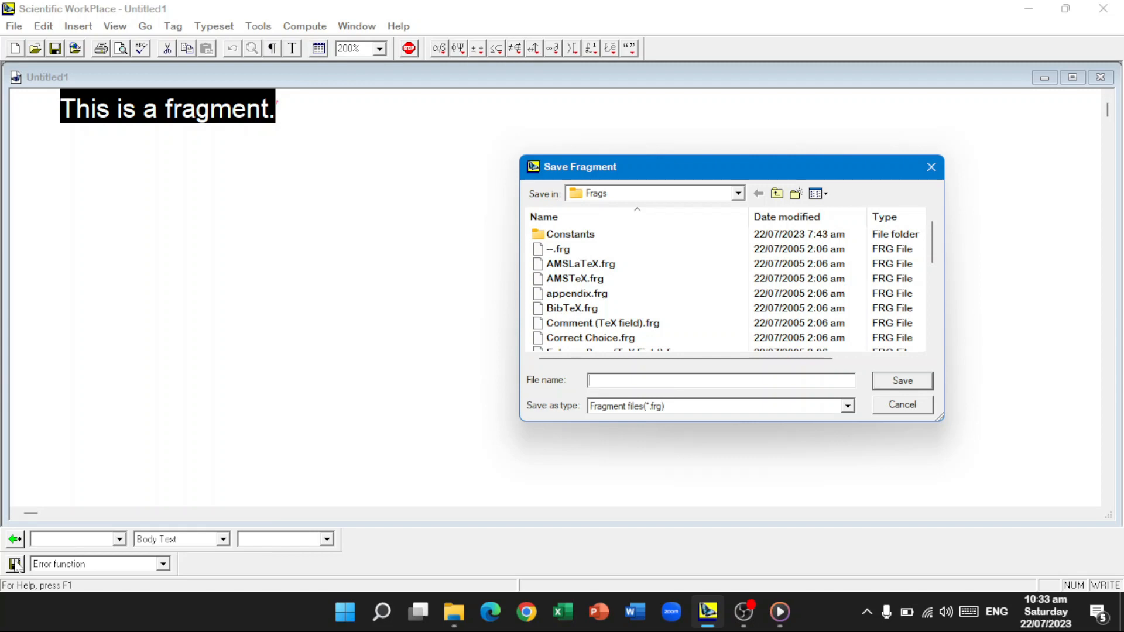
{"action": "type", "text": "te"}
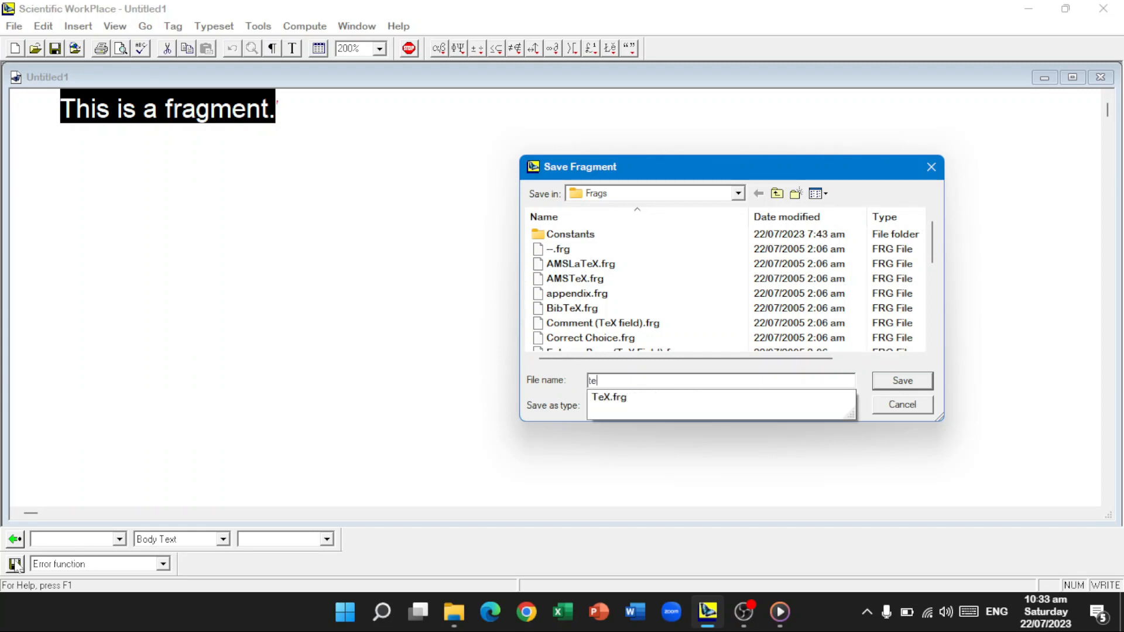
{"action": "type", "text": "st"}
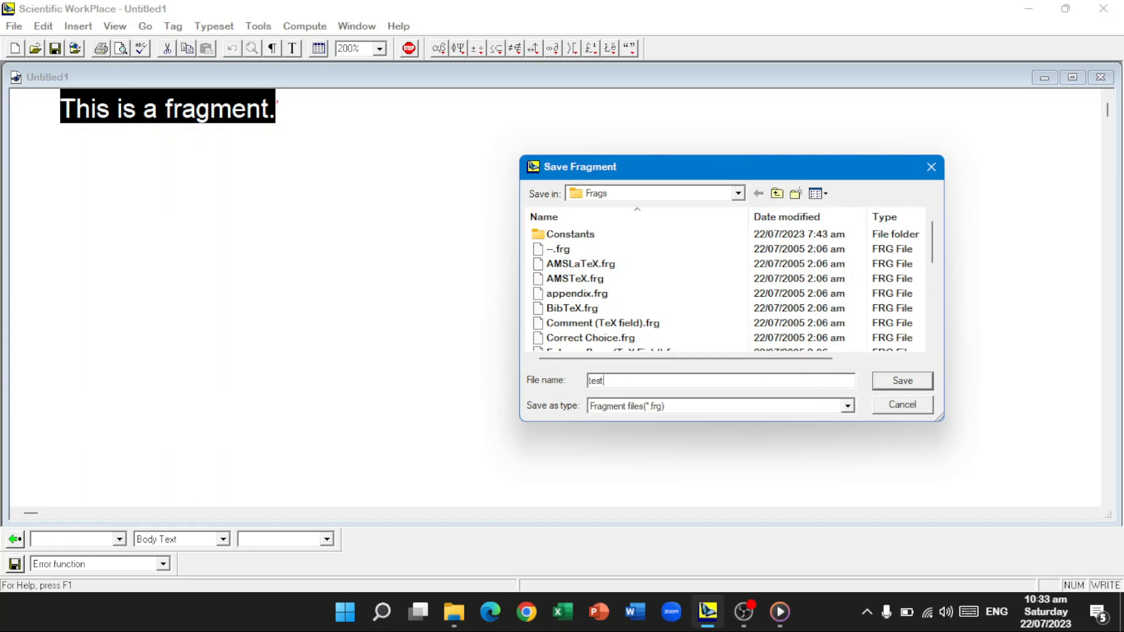
{"action": "left_click", "coordinate": [904, 382]}
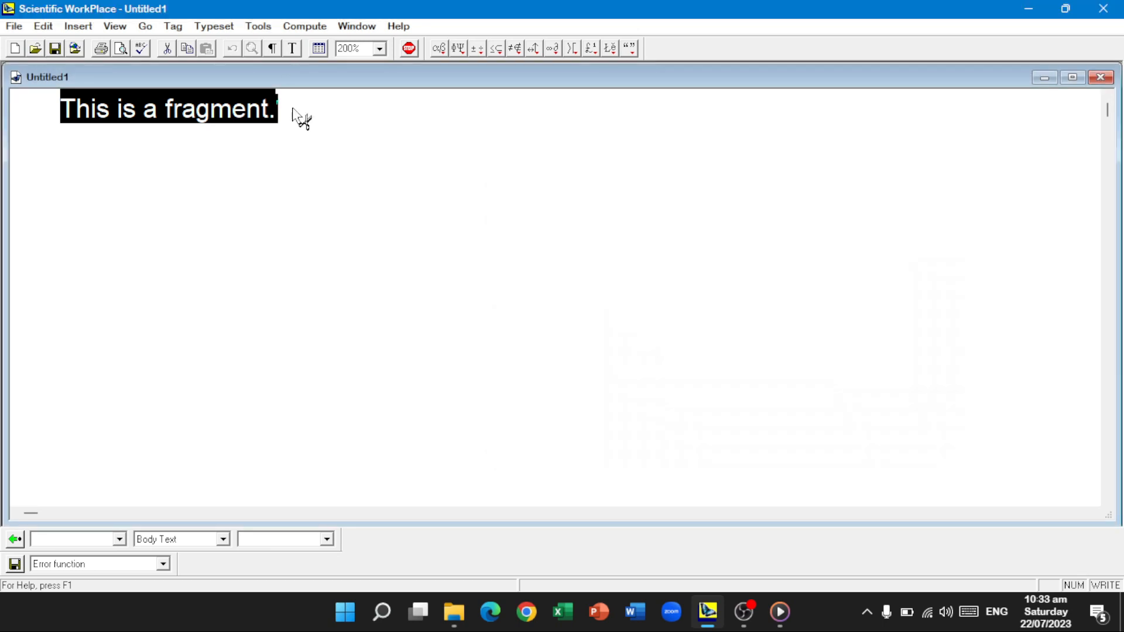
Start a new line after the sentence and insert the saved test fragment there.
{"action": "left_click", "coordinate": [296, 115]}
{"action": "key", "text": "Return"}
{"action": "left_click", "coordinate": [163, 564]}
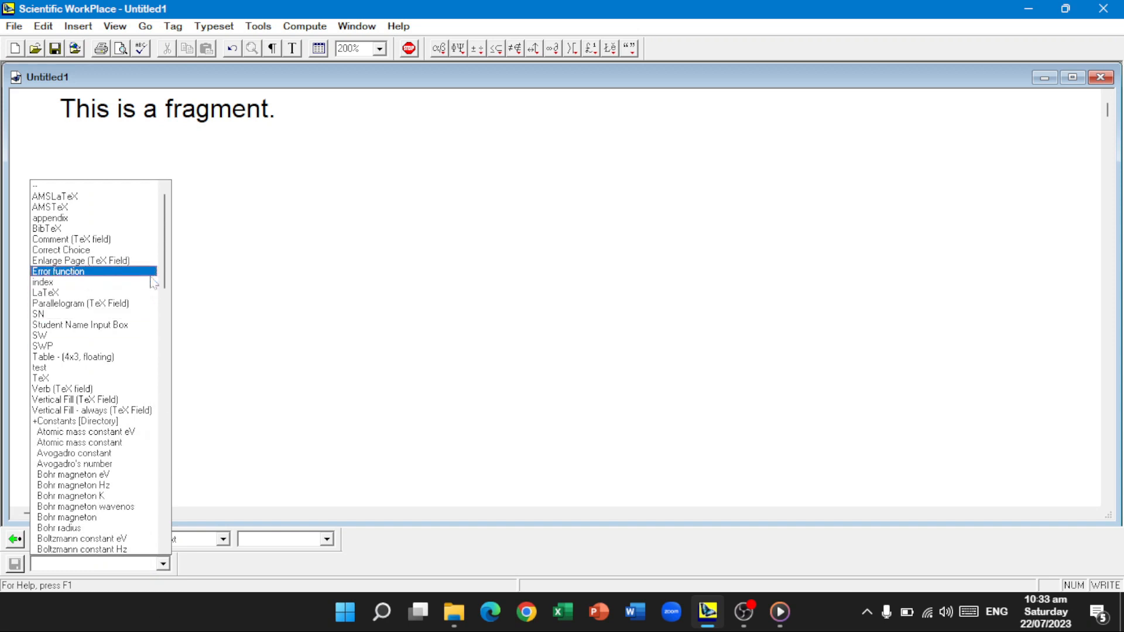
{"action": "left_click", "coordinate": [146, 368]}
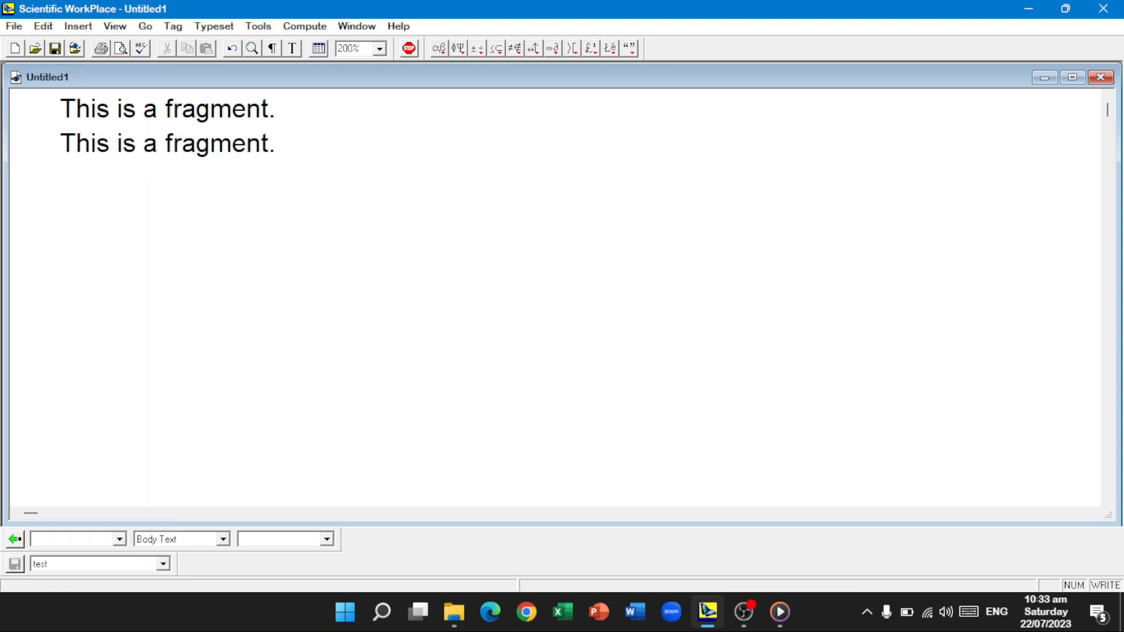
Delete the fragment file test.frg through the Import Fragment dialog and close the dialog without importing anything.
{"action": "key", "text": "alt+f"}
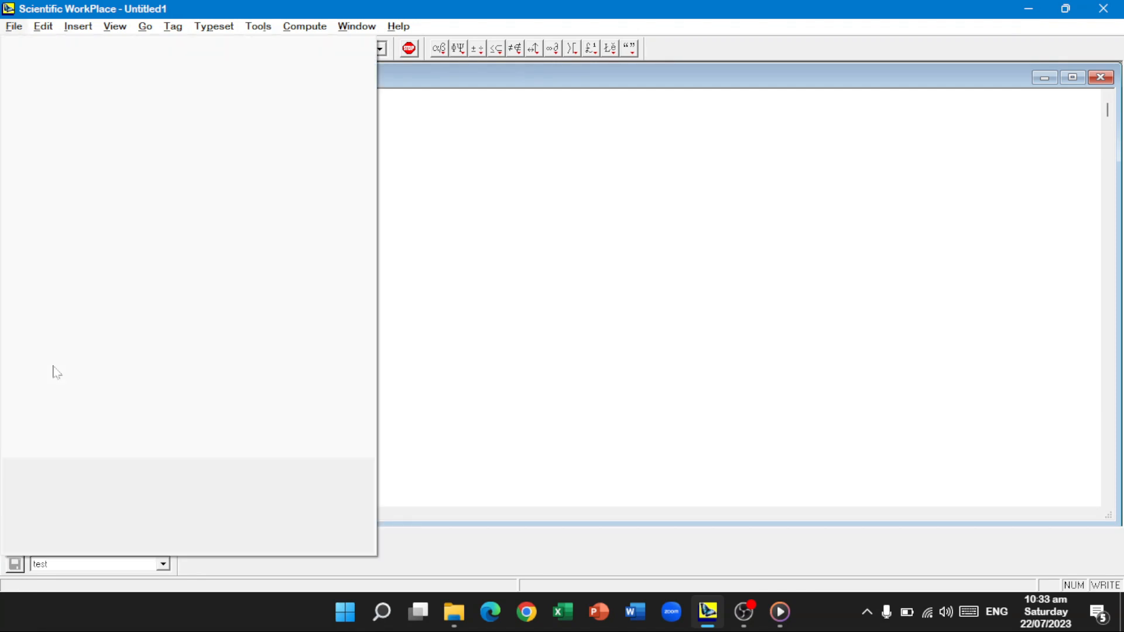
{"action": "key", "text": "m"}
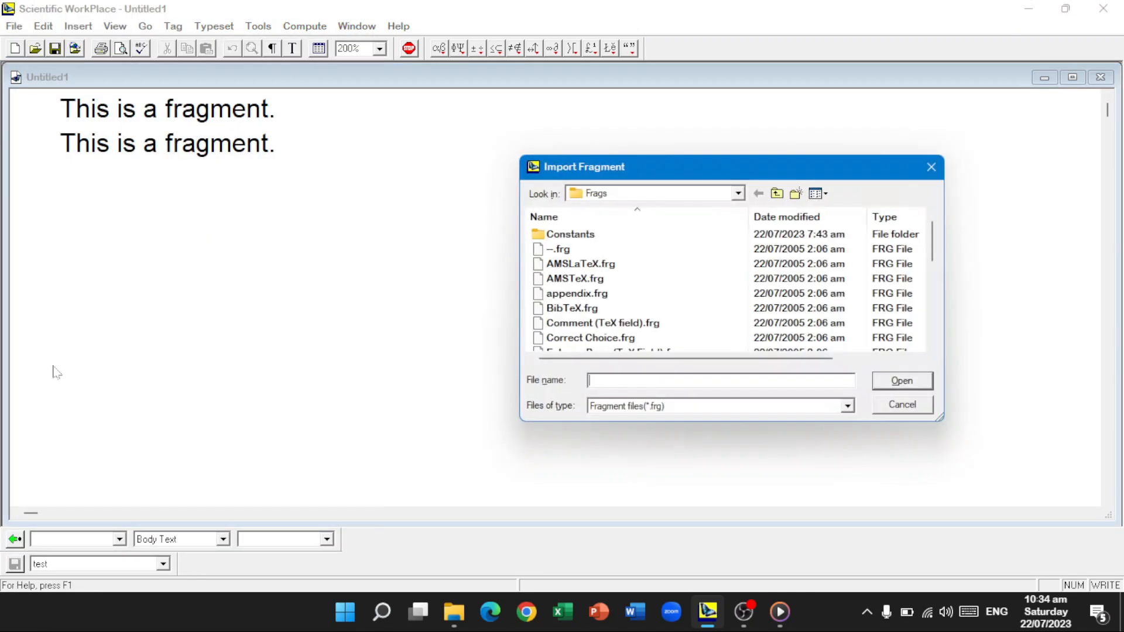
{"action": "scroll", "coordinate": [937, 265], "scroll_direction": "down", "scroll_amount": 2}
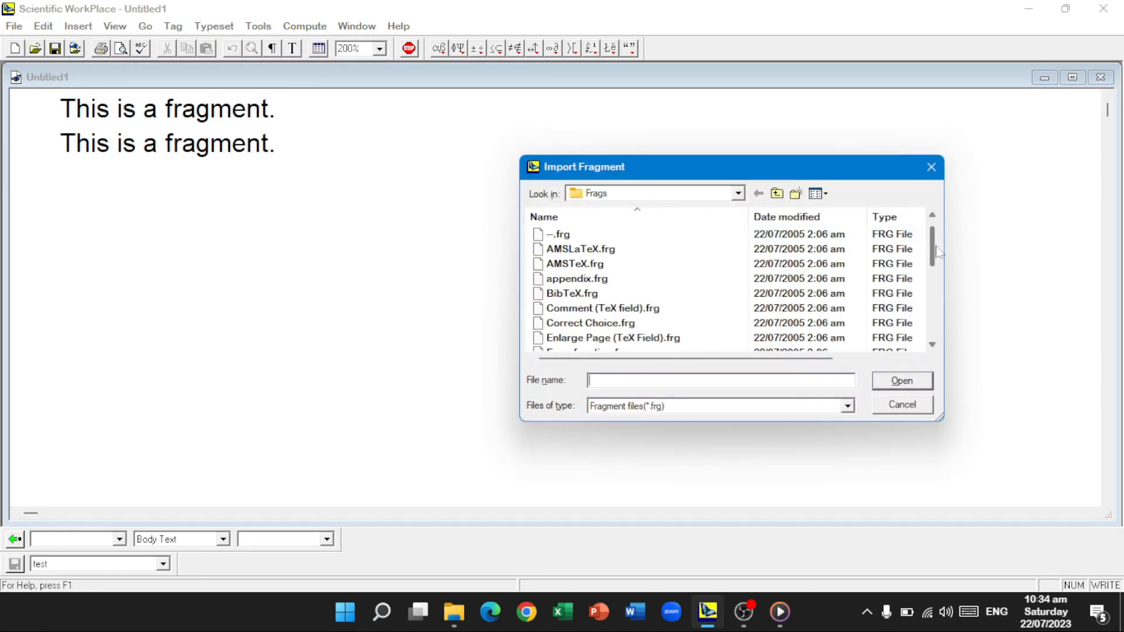
{"action": "left_click_drag", "start_coordinate": [940, 259], "coordinate": [949, 302]}
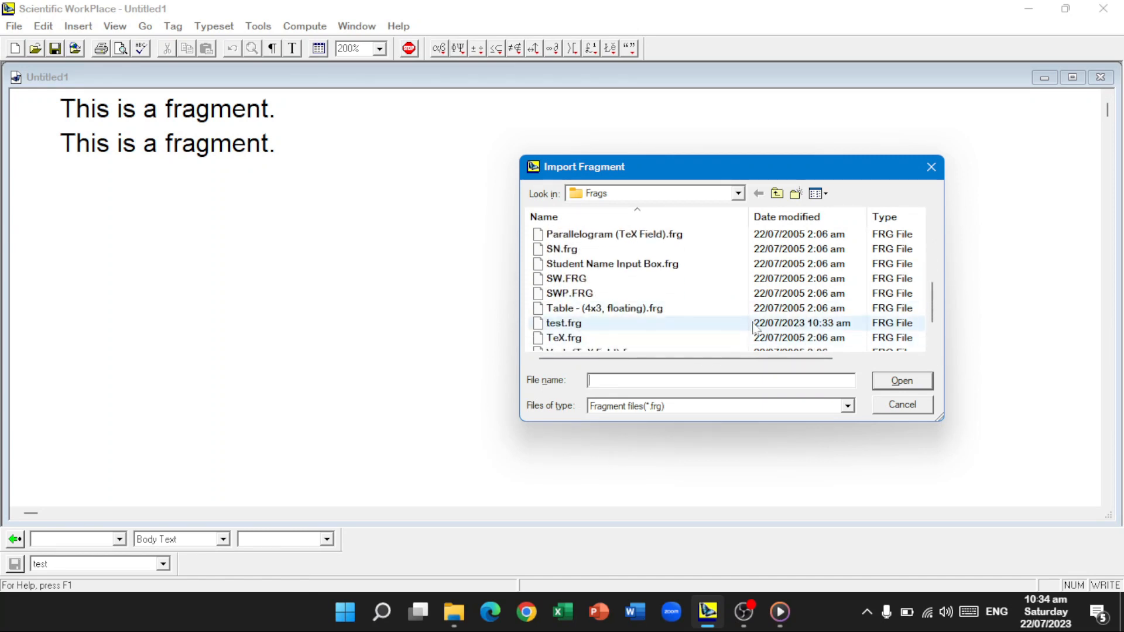
{"action": "left_click", "coordinate": [755, 327]}
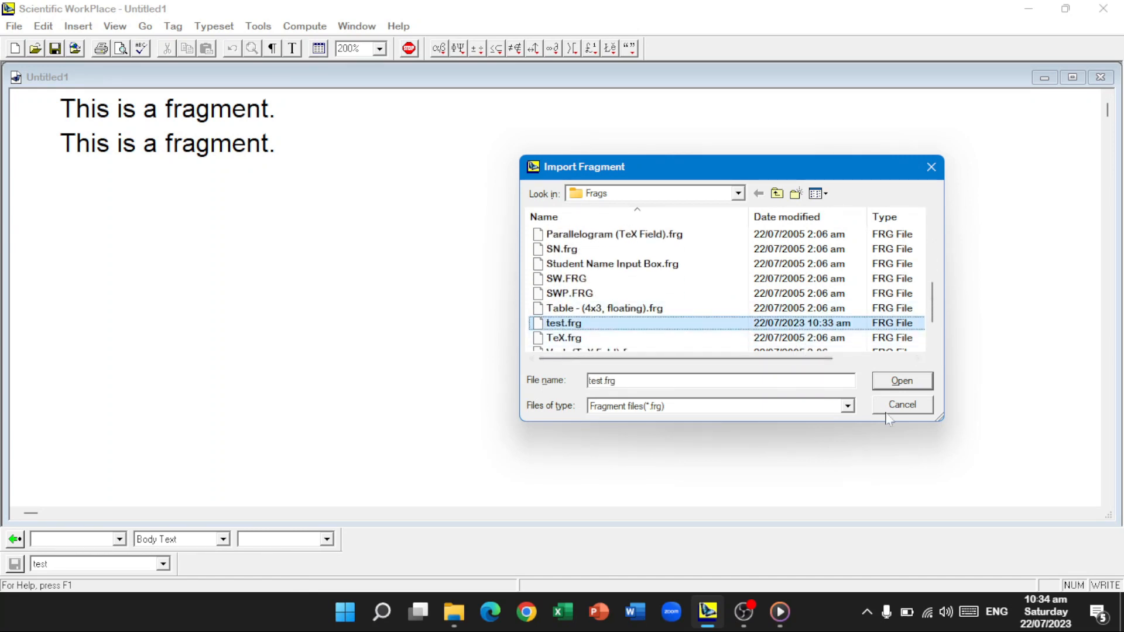
{"action": "key", "text": "Delete"}
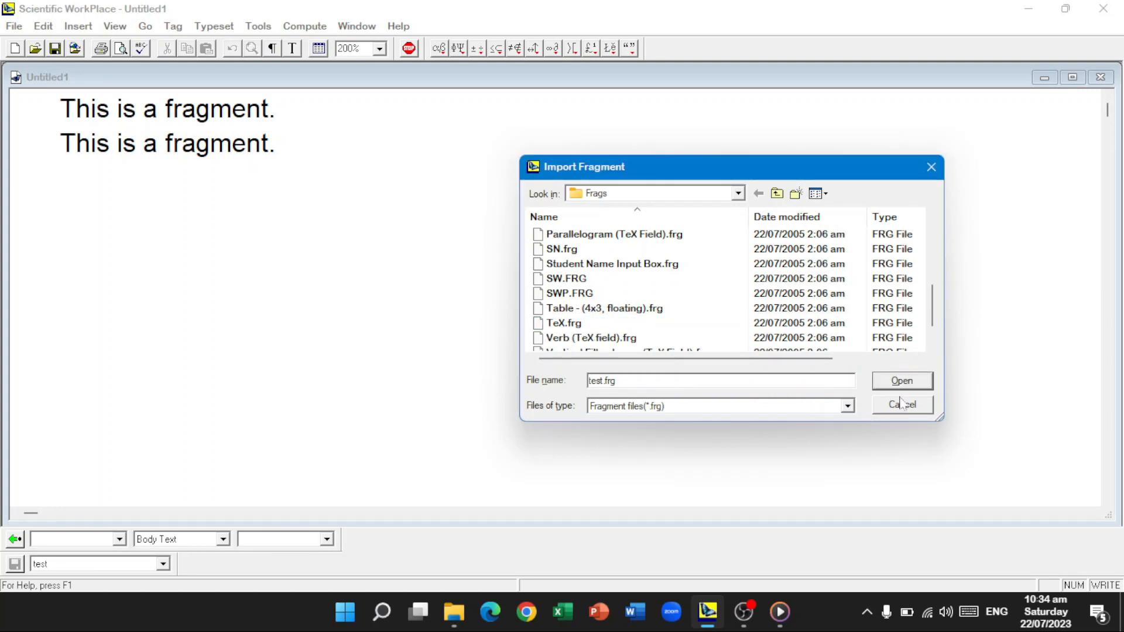
{"action": "left_click", "coordinate": [932, 168]}
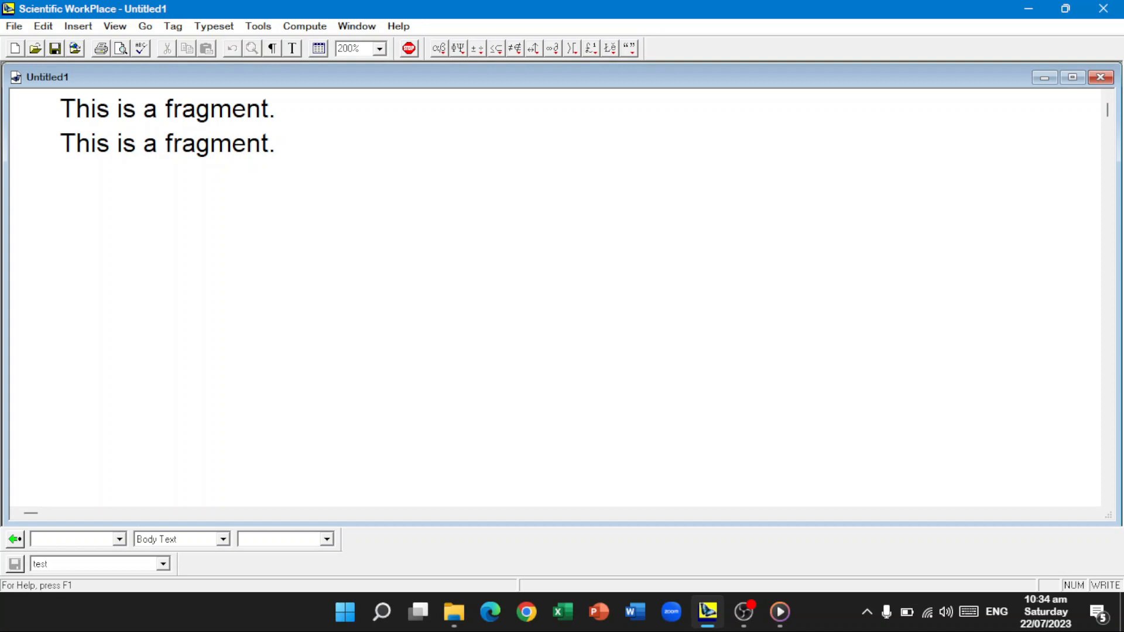
Delete both "This is a fragment." lines from the document.
{"action": "left_click_drag", "start_coordinate": [289, 161], "coordinate": [41, 125]}
{"action": "key", "text": "Delete"}
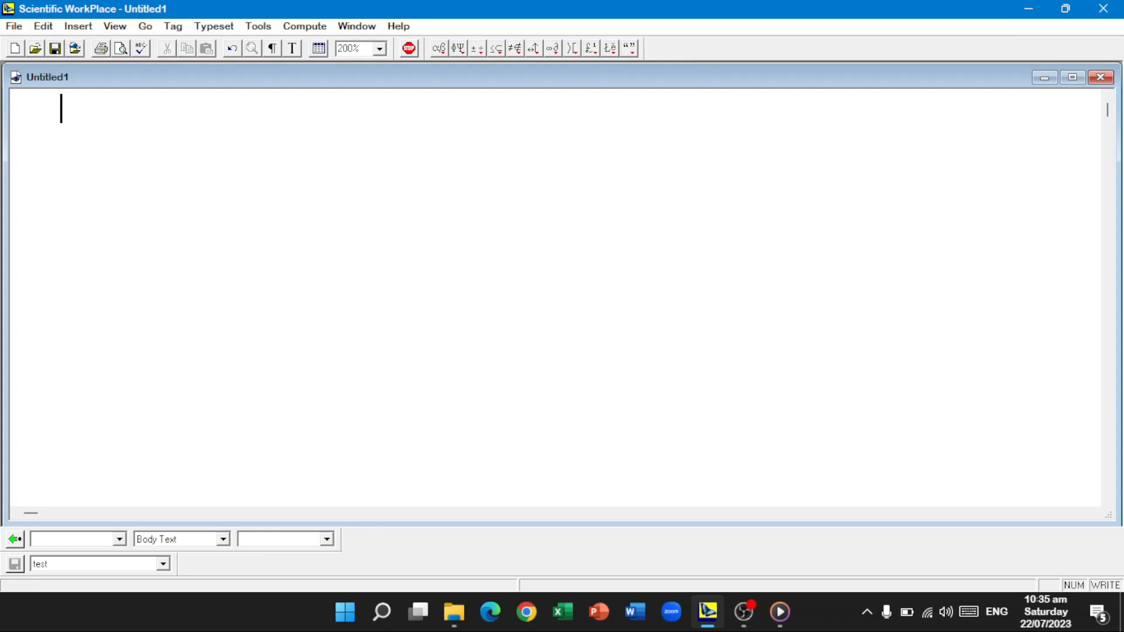
Save an automatic substitution that replaces the keystrokes "line" with the math expression f(x) = x, and close the dialog.
{"action": "key", "text": "alt+t"}
{"action": "key", "text": "a"}
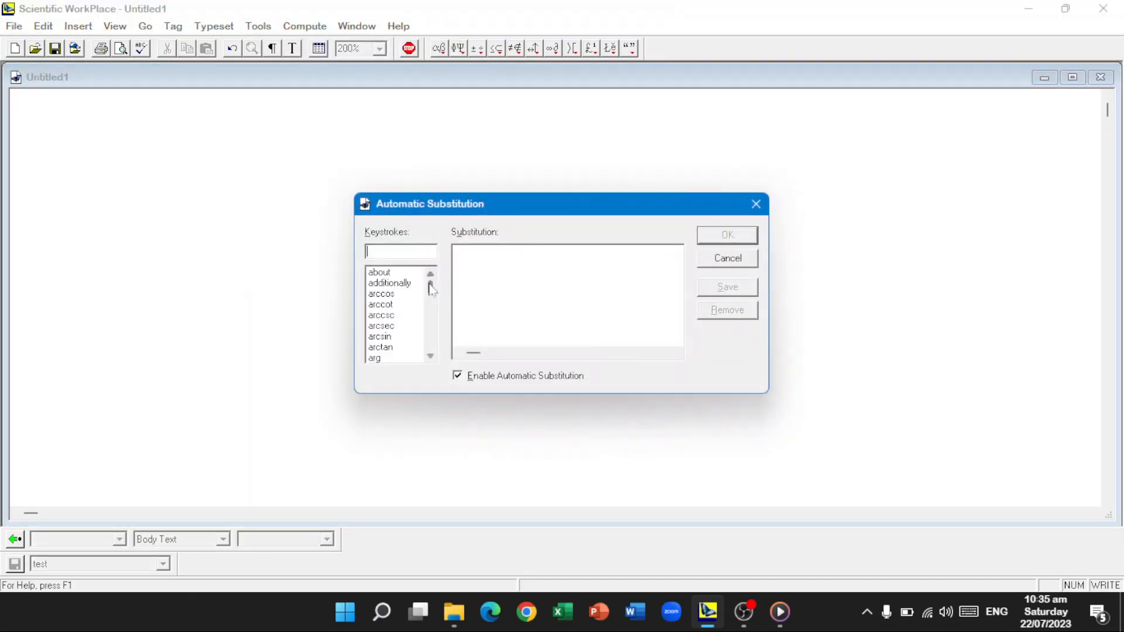
{"action": "mouse_move", "coordinate": [431, 292]}
{"action": "left_mouse_down"}
{"action": "mouse_move", "coordinate": [433, 302]}
{"action": "mouse_move", "coordinate": [434, 280]}
{"action": "left_mouse_up"}
{"action": "type", "text": "l"}
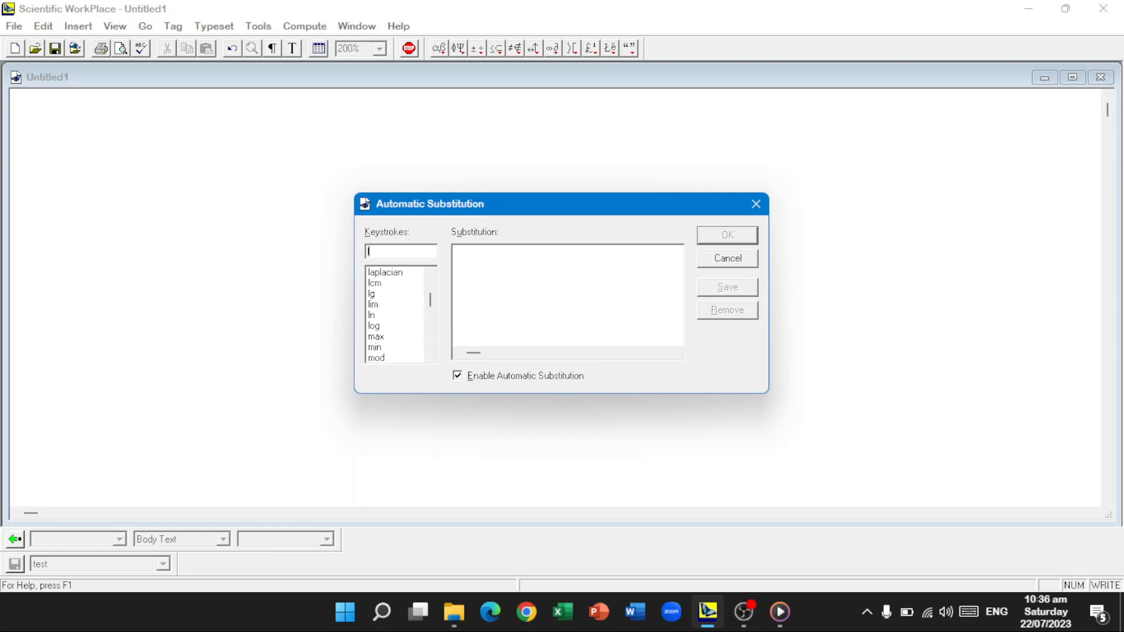
{"action": "type", "text": "in"}
{"action": "type", "text": "e"}
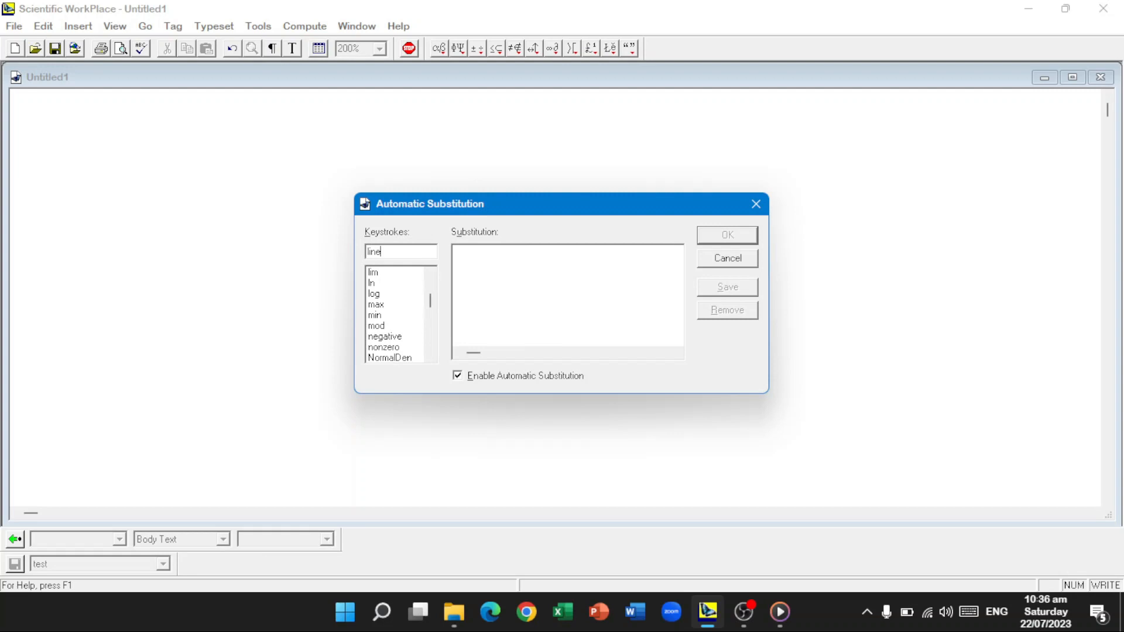
{"action": "left_click", "coordinate": [479, 271]}
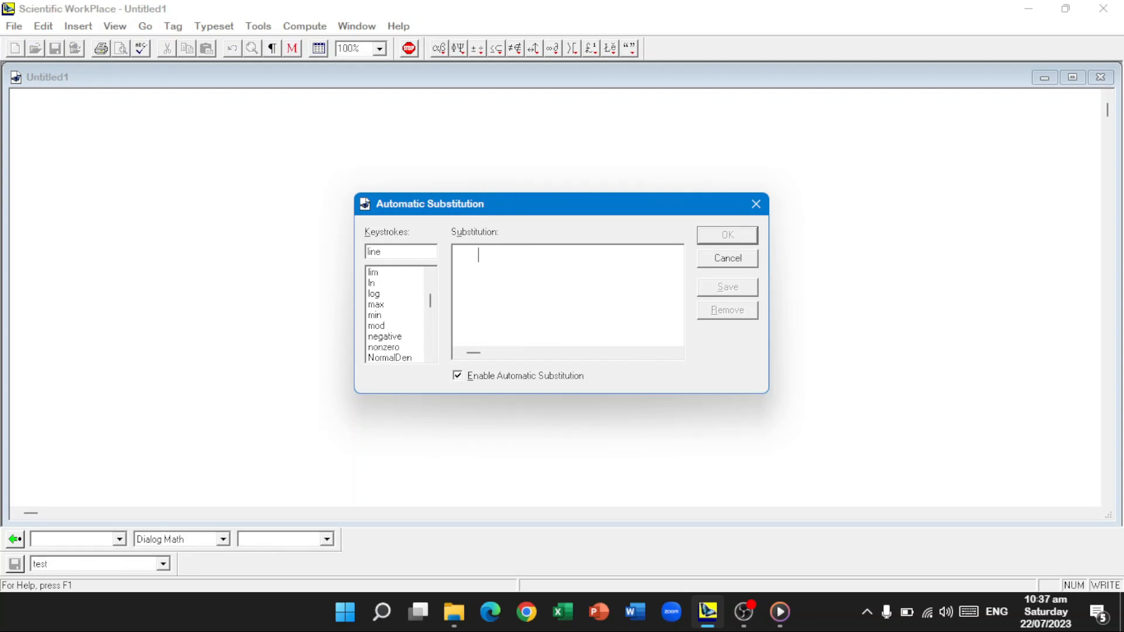
{"action": "type", "text": "f"}
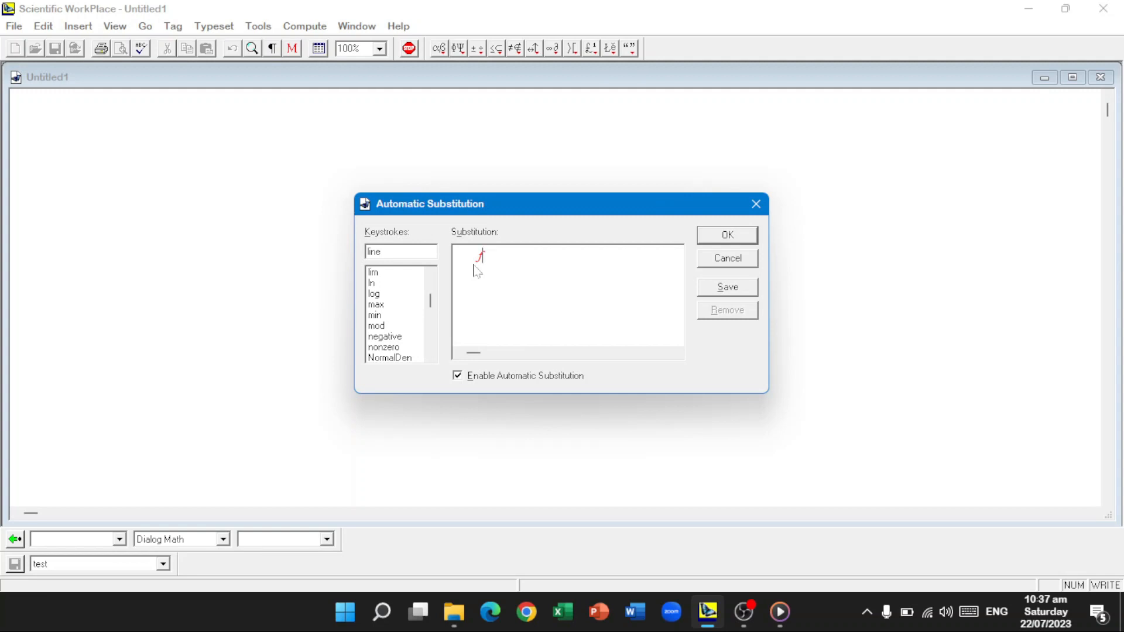
{"action": "type", "text": "(x) = x"}
{"action": "left_click", "coordinate": [726, 287]}
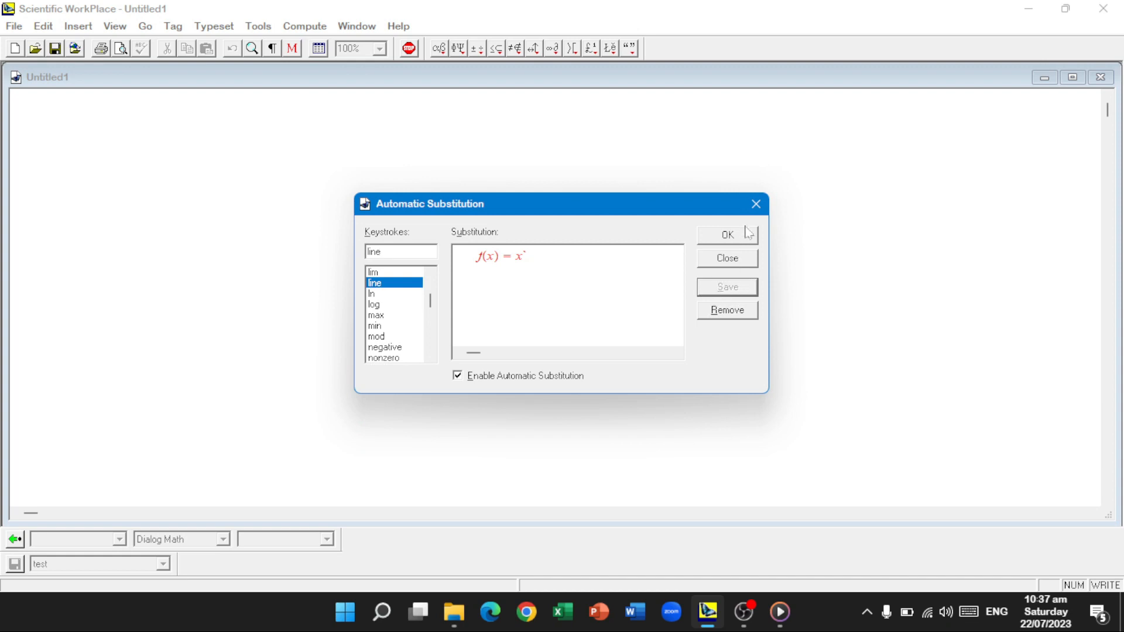
{"action": "left_click", "coordinate": [756, 204]}
Enter "line" in math mode on the empty first line to use the saved substitution.
{"action": "key", "text": "ctrl+m"}
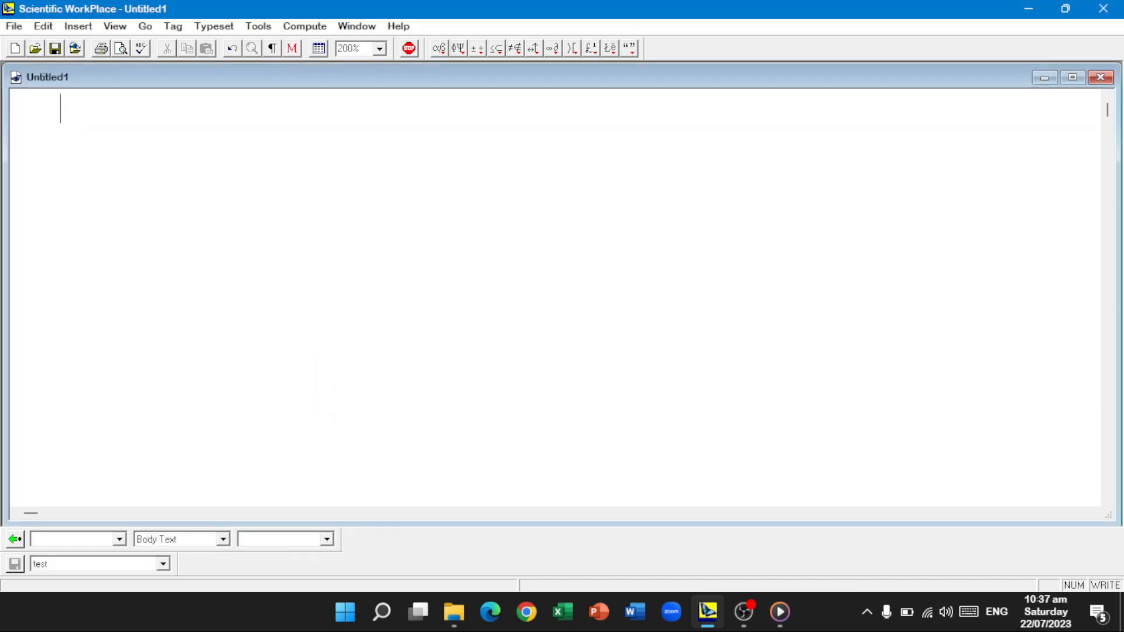
{"action": "type", "text": "line"}
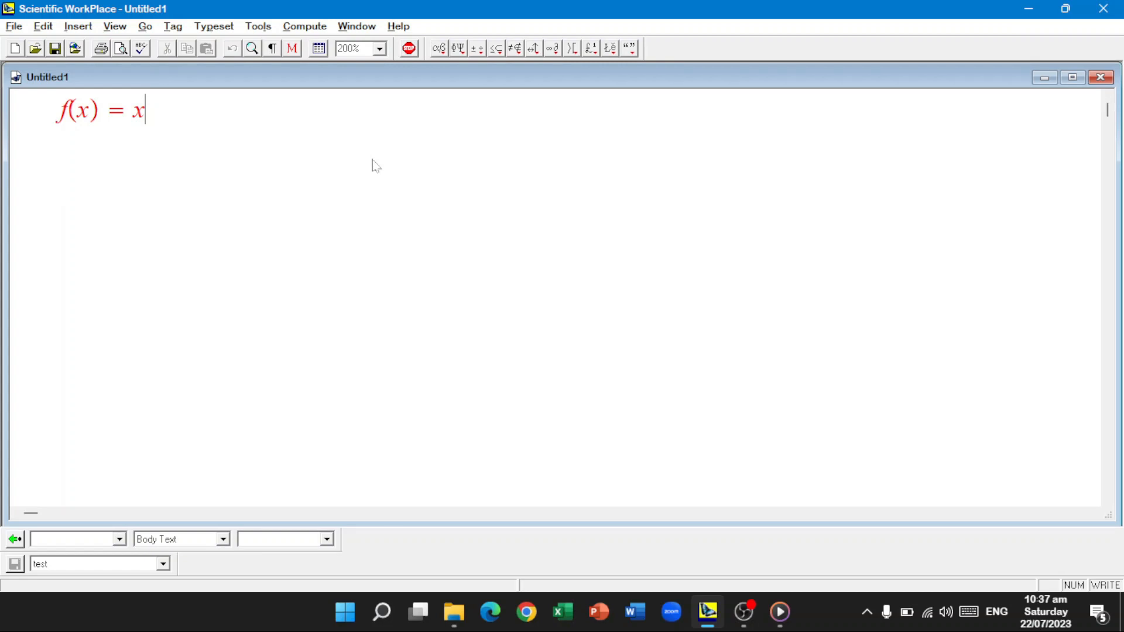
Disable automatic substitution in the Automatic Substitution dialog and accept the change.
{"action": "key", "text": "alt+l"}
{"action": "key", "text": "a"}
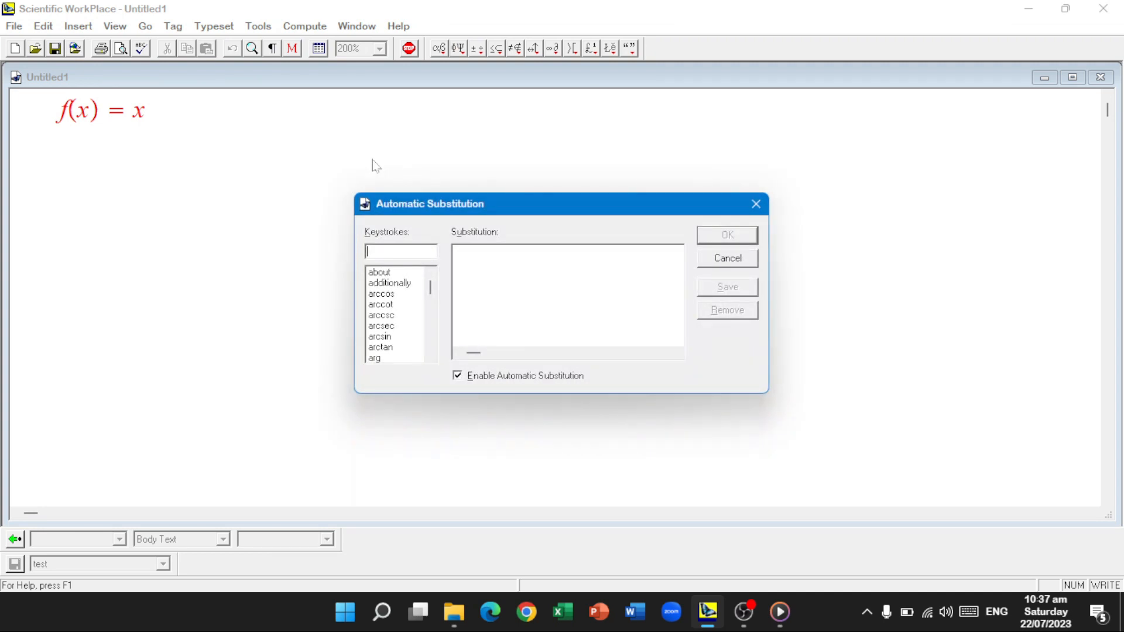
{"action": "left_click", "coordinate": [459, 377]}
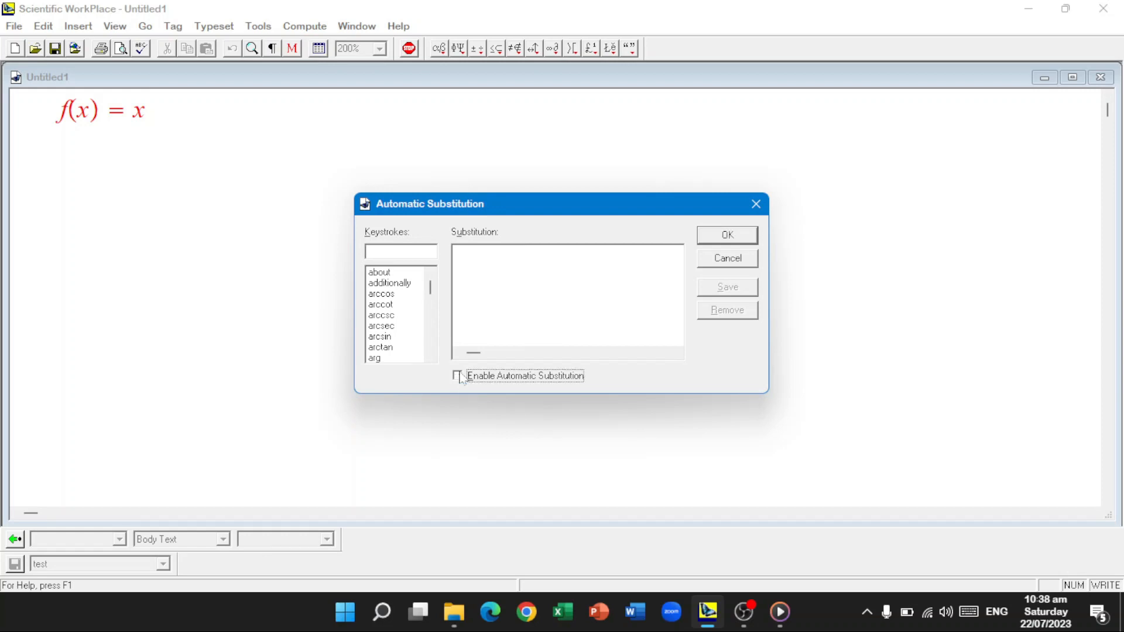
{"action": "left_click", "coordinate": [750, 237]}
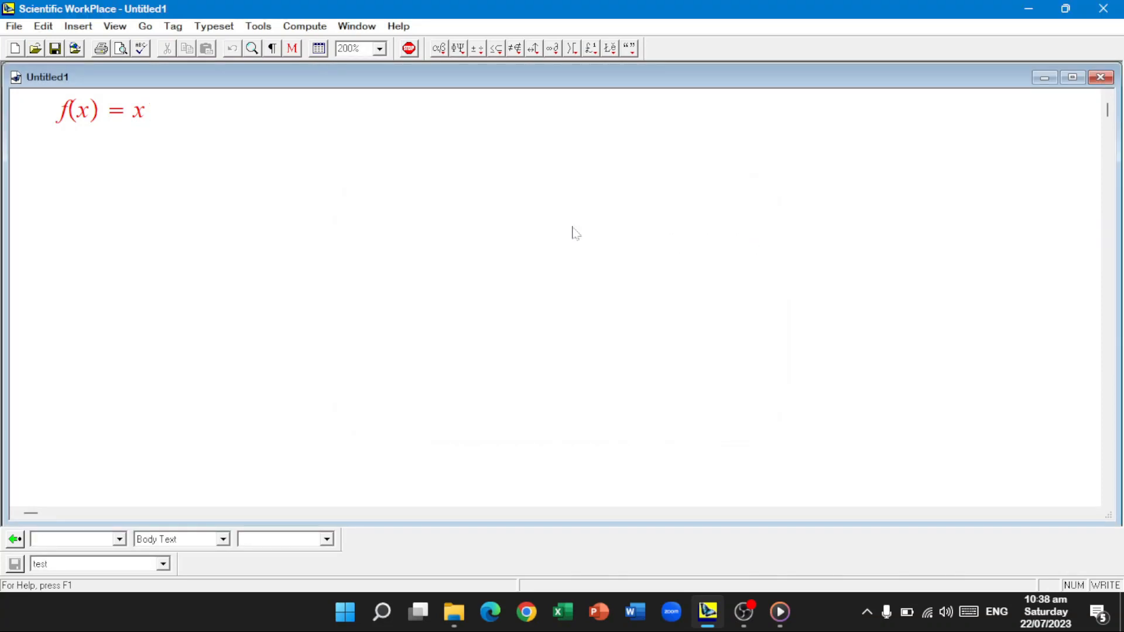
Start a new line below f(x) = x and enter "line" in math mode.
{"action": "key", "text": "Return"}
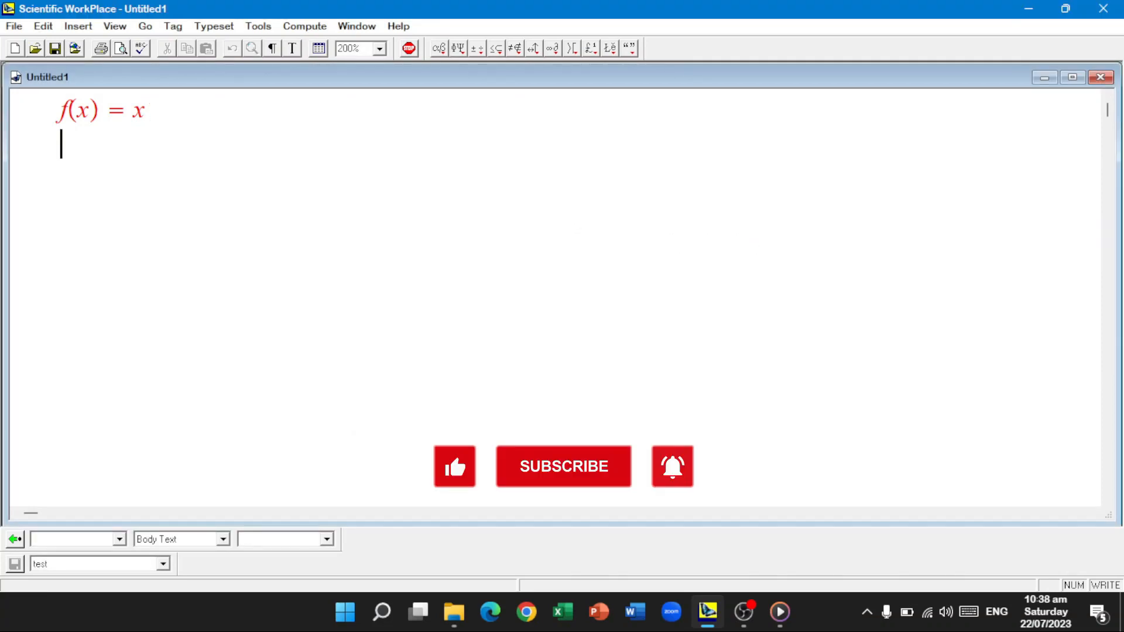
{"action": "key", "text": "ctrl+m"}
{"action": "type", "text": "line"}
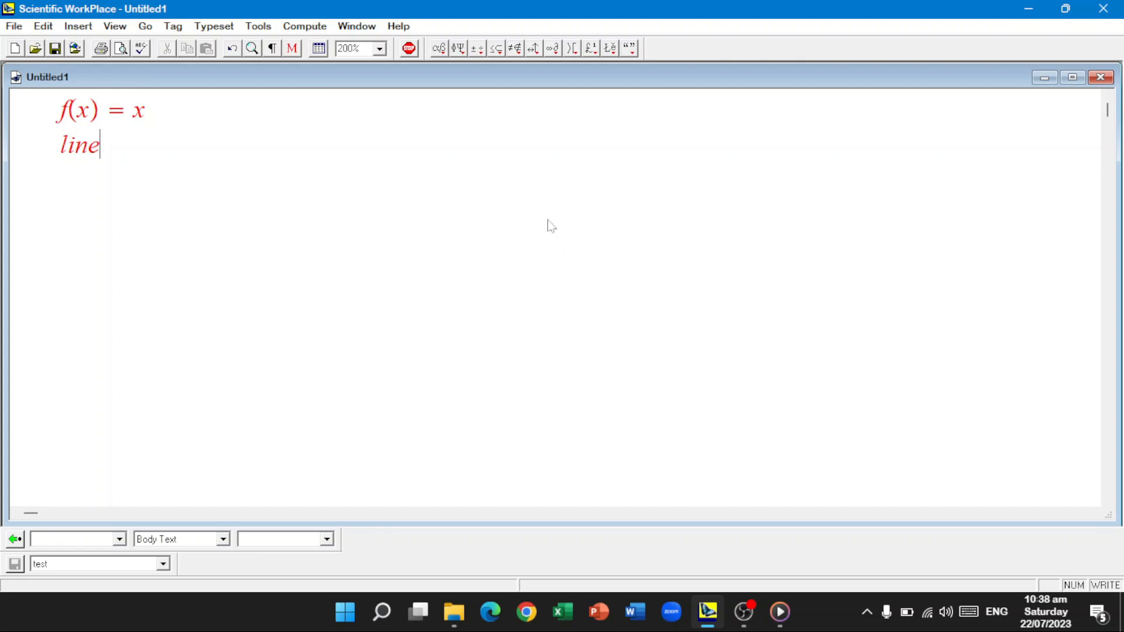
Remove the "line" entry from the automatic substitution list and accept the dialog.
{"action": "key", "text": "alt+t"}
{"action": "type", "text": "u"}
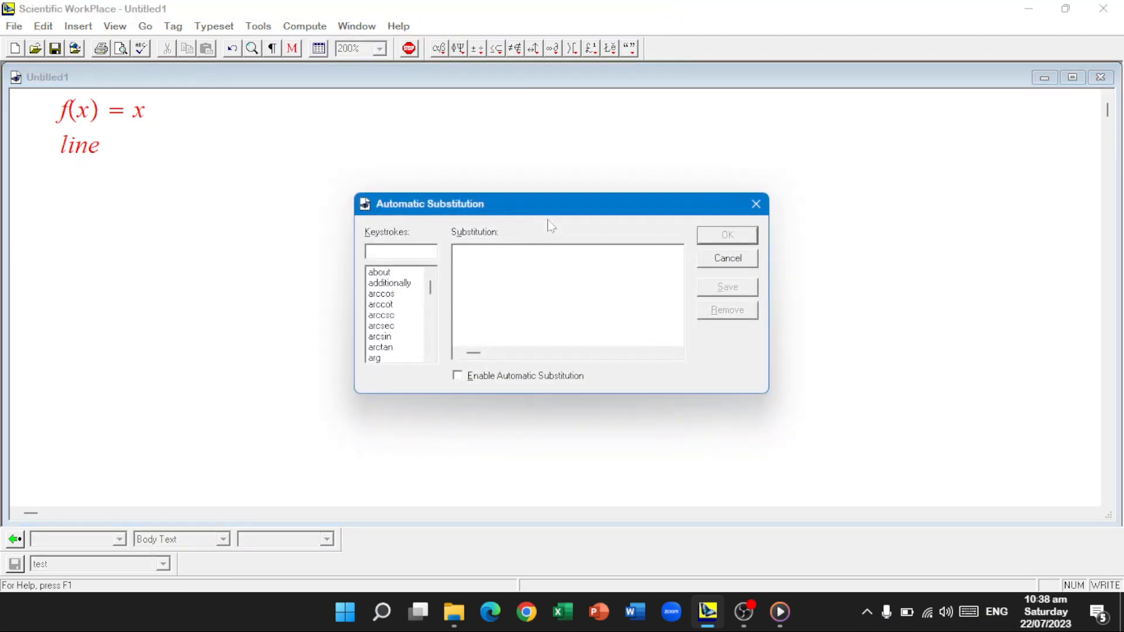
{"action": "type", "text": "li"}
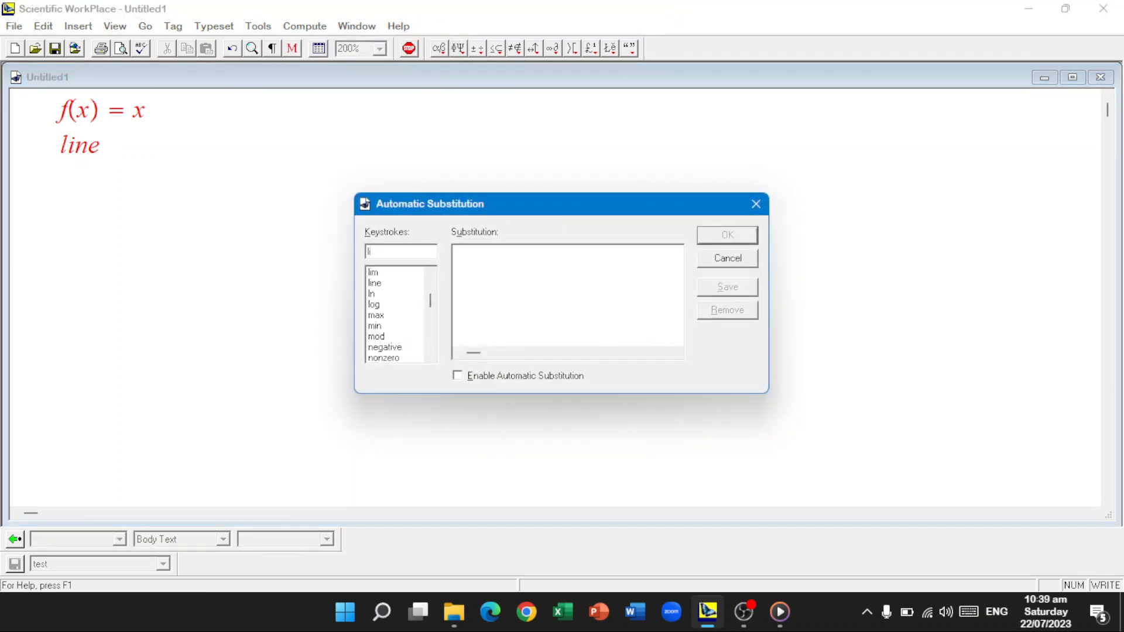
{"action": "left_click", "coordinate": [380, 283]}
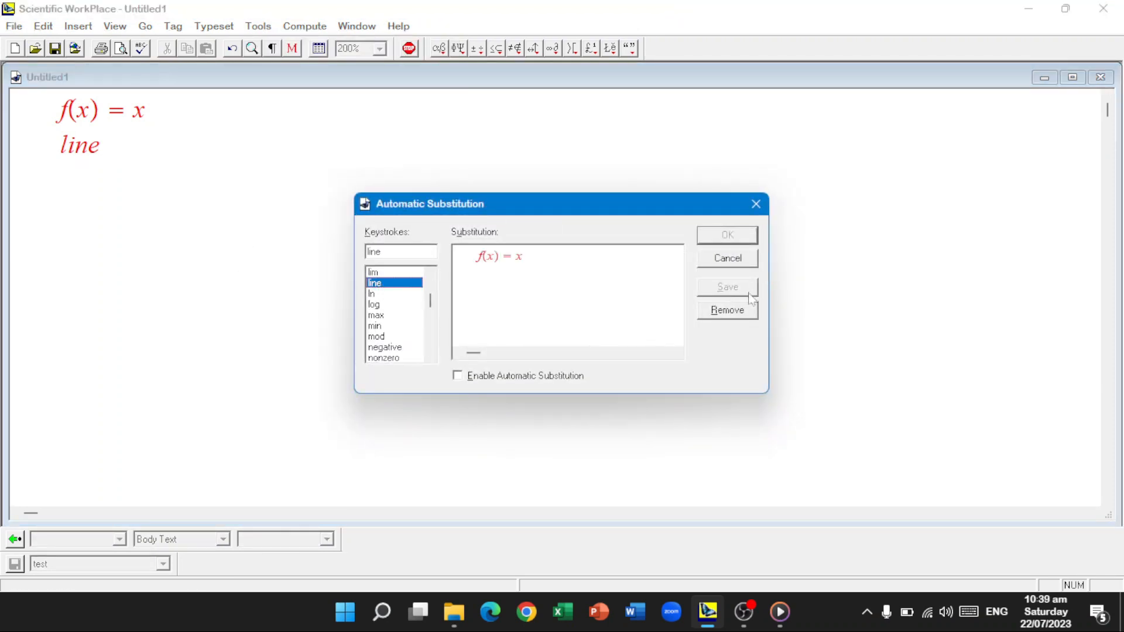
{"action": "left_click", "coordinate": [740, 312]}
{"action": "left_click", "coordinate": [739, 237]}
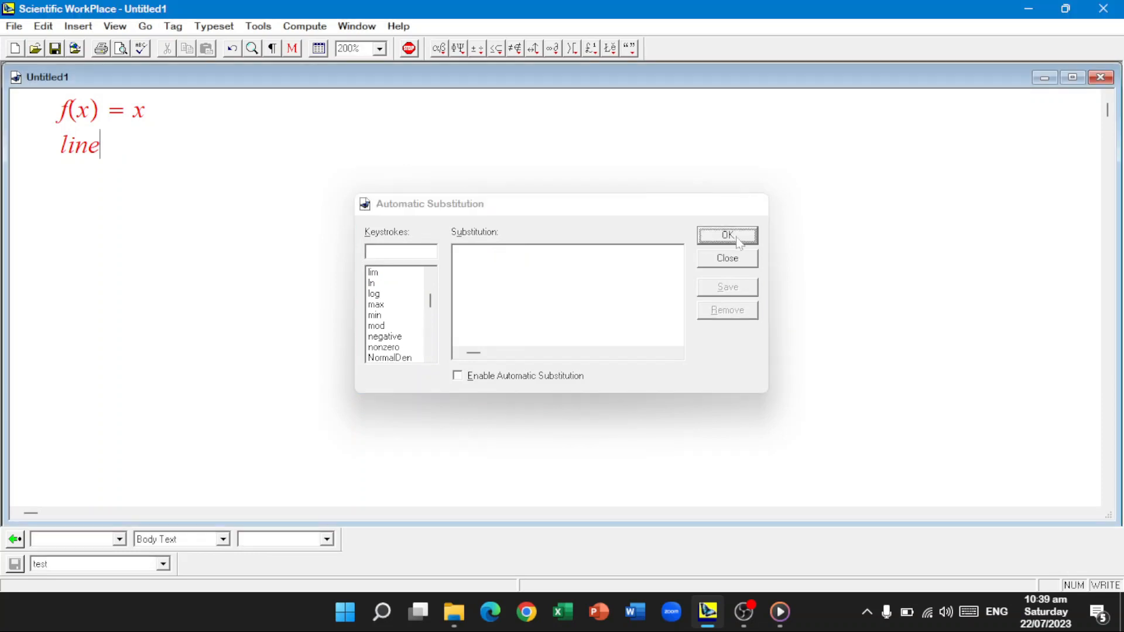
{"action": "key", "text": "Return"}
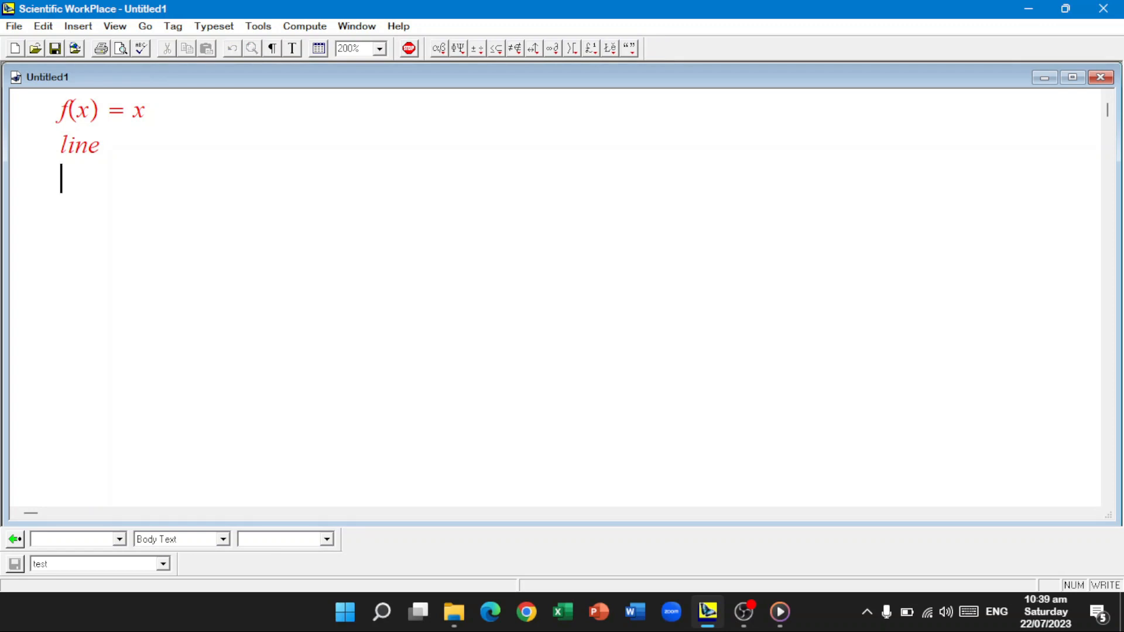
{"action": "key", "text": "BackSpace"}
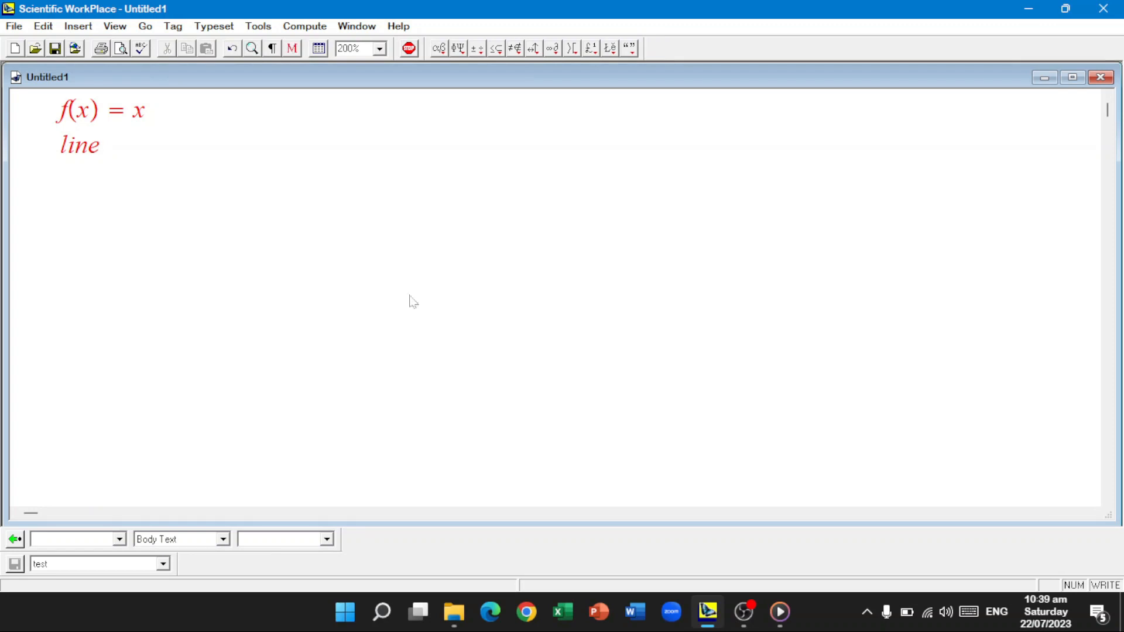